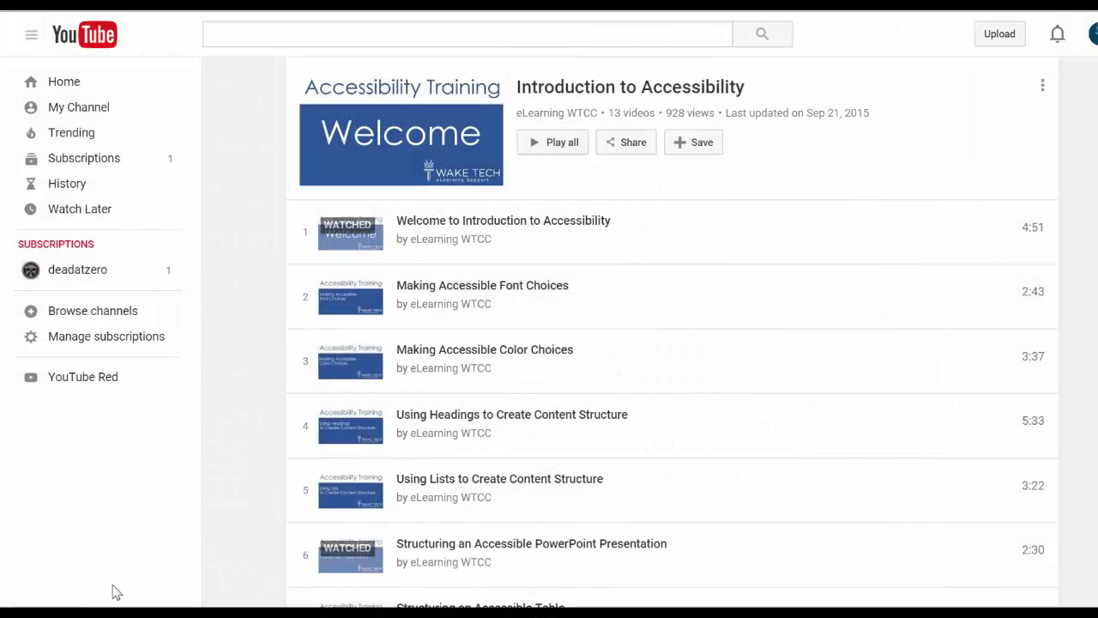
click(397, 152)
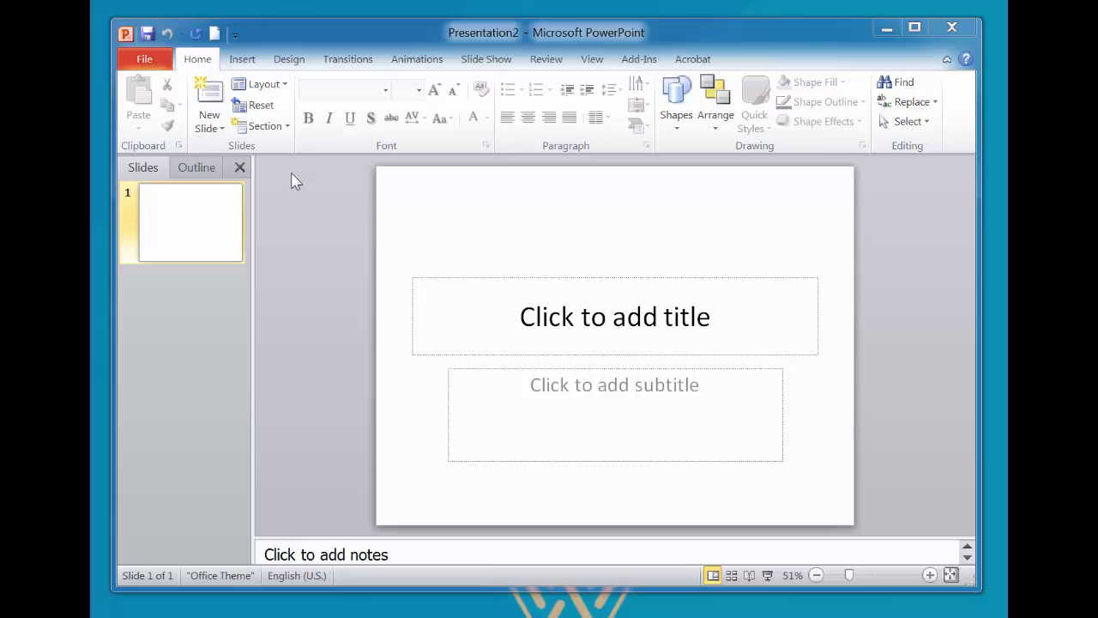
Save the new presentation as creating-accessible-ppt in the example-files-ppt folder.
click(145, 60)
click(182, 115)
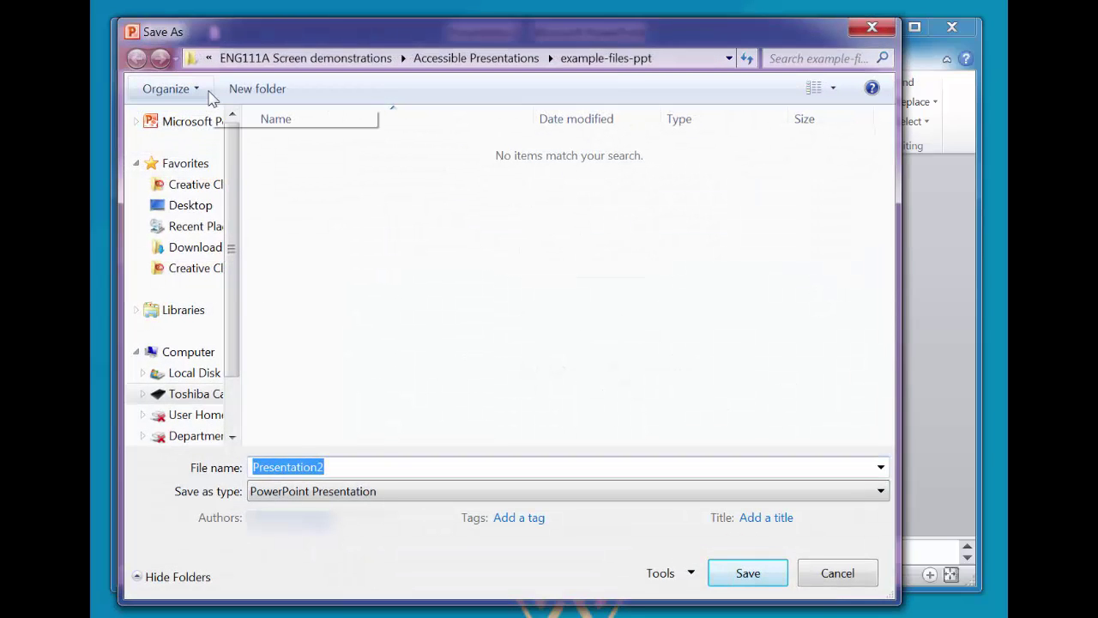
text(creating-accessible-ppt)
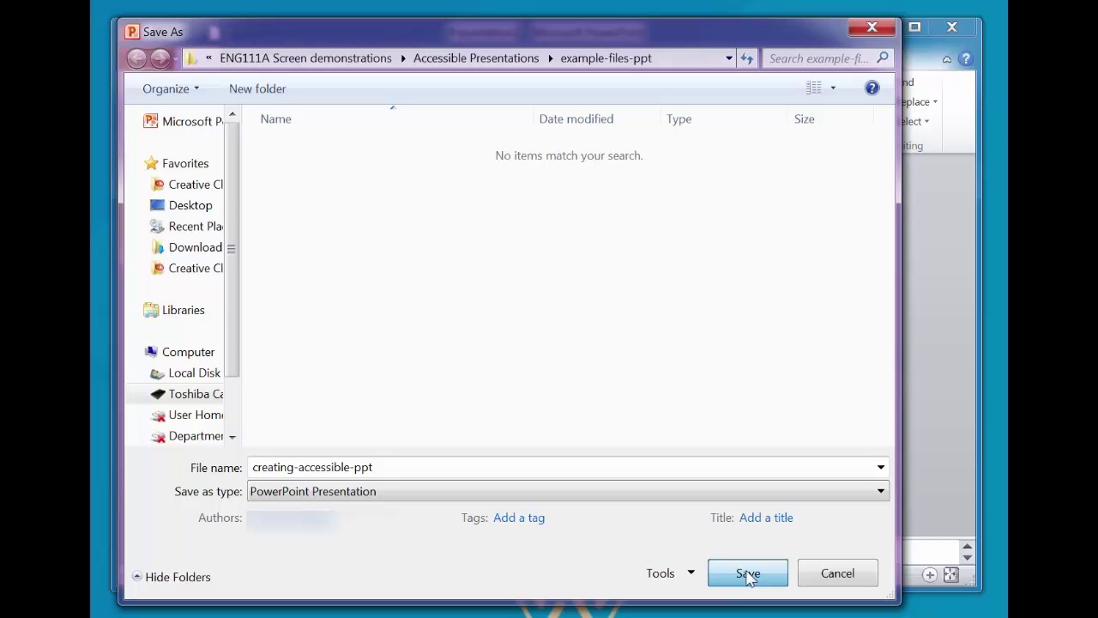
click(748, 574)
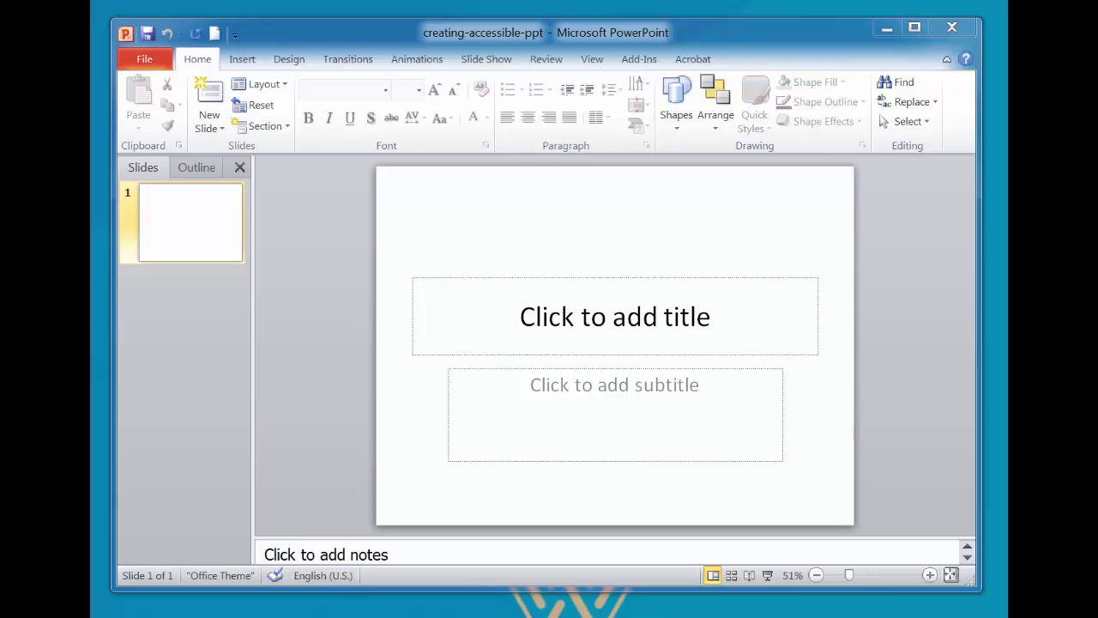
Look at the issue-checking options for the presentation, including Check Accessibility, without running any check.
click(144, 60)
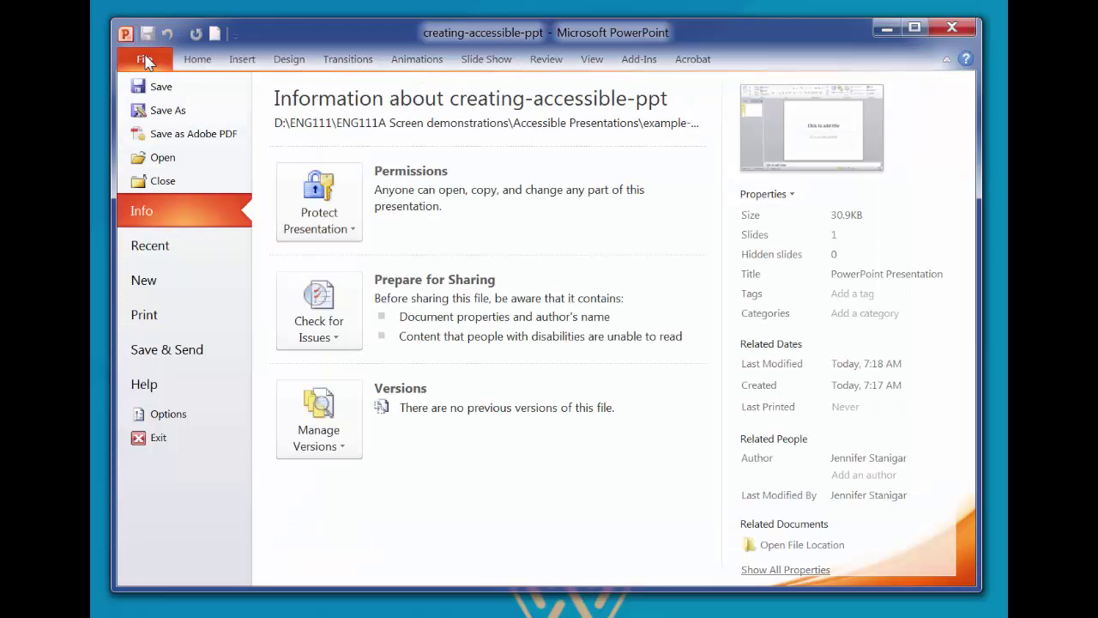
click(342, 337)
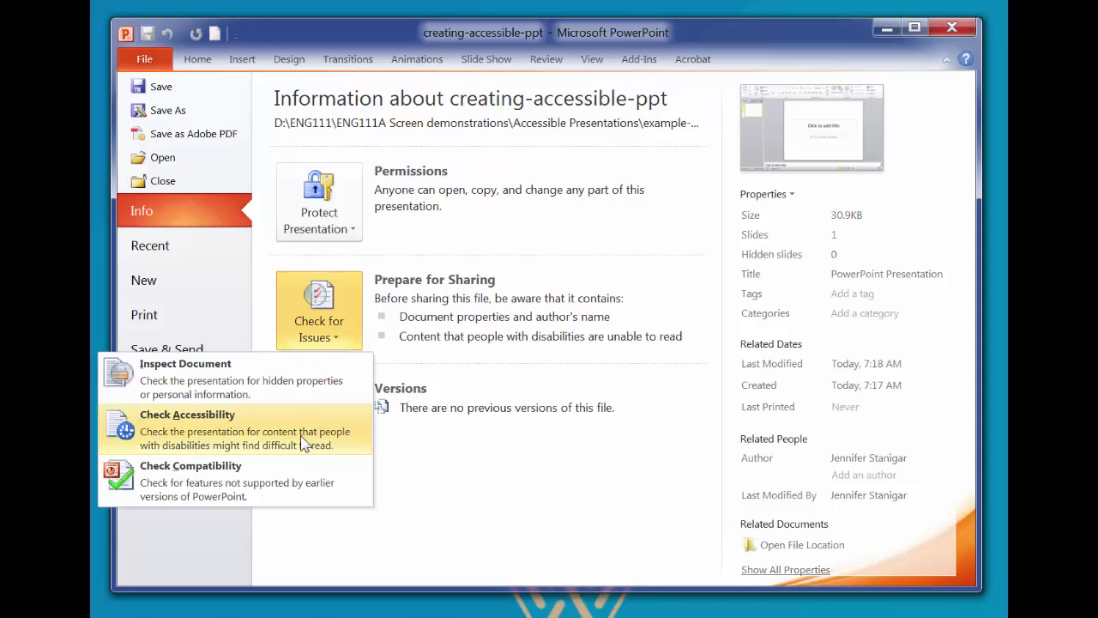
key(Escape)
key(Escape)
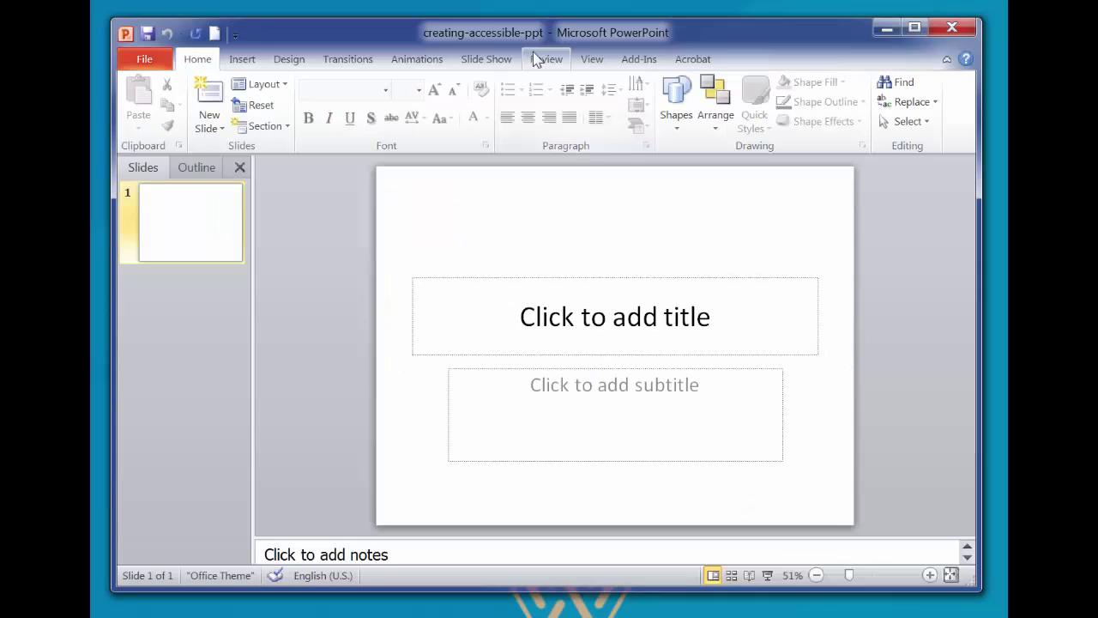
Open the Language Preferences from the review tools.
click(550, 62)
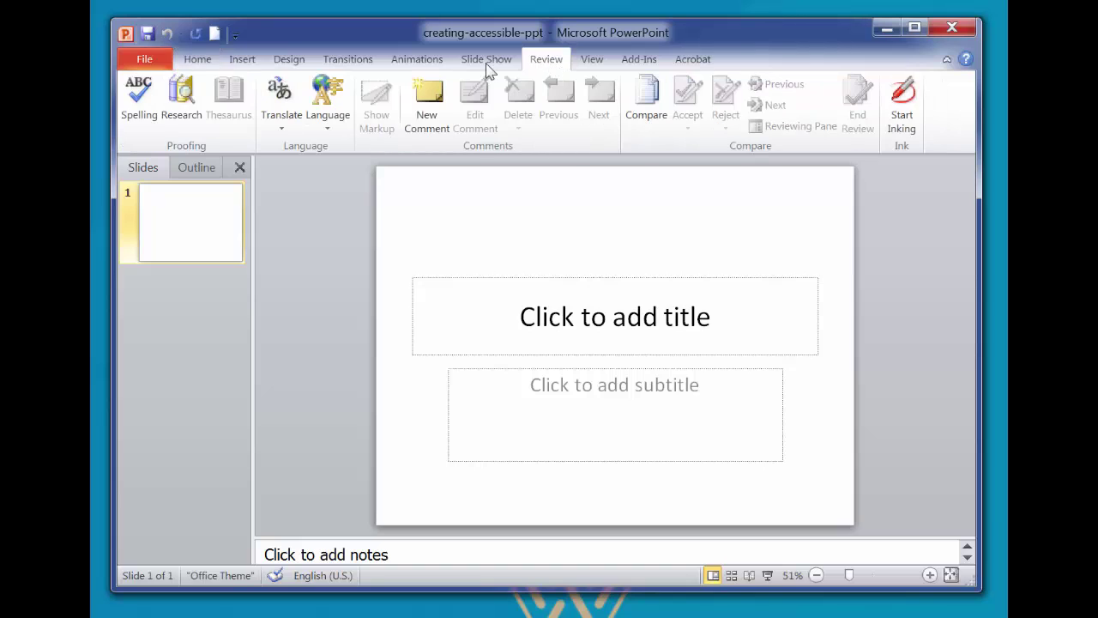
click(322, 127)
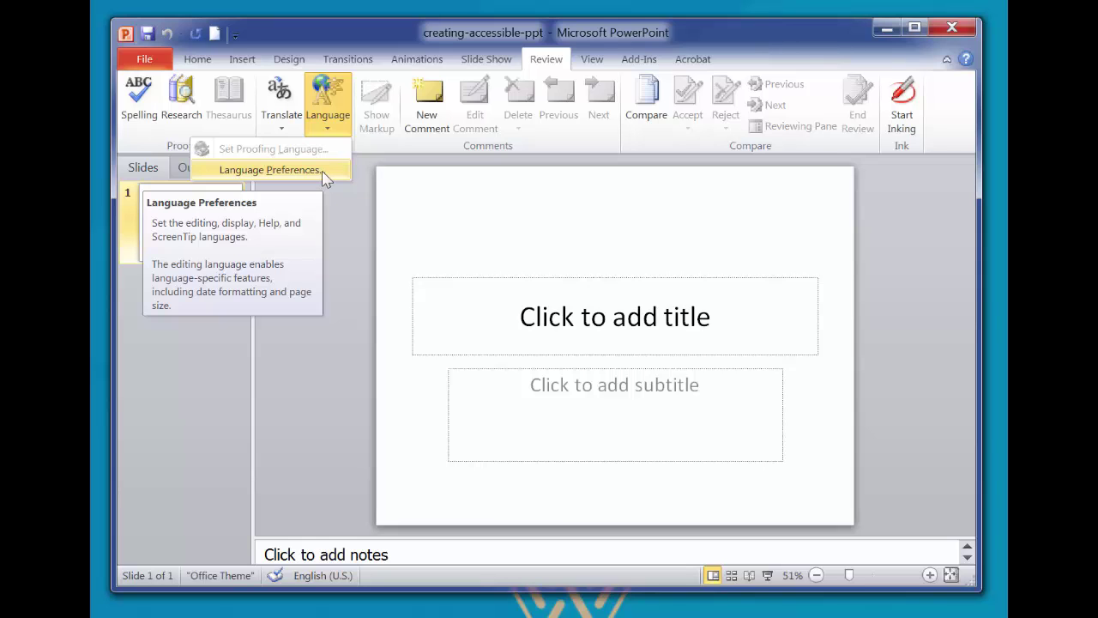
click(269, 170)
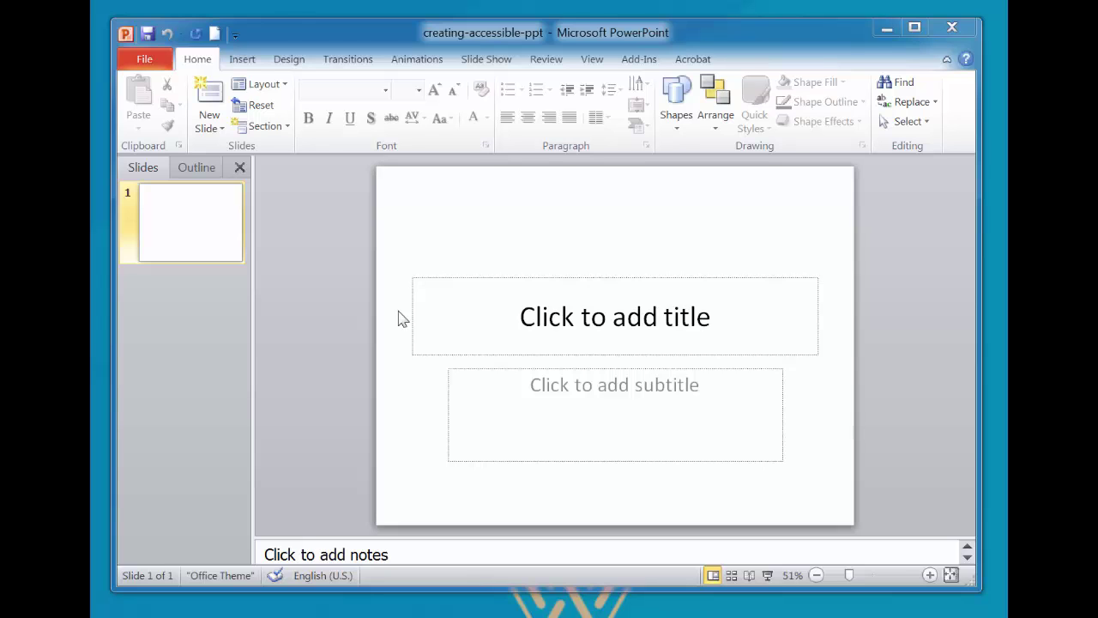
Enter "Creating Accessible Presentations" as the first slide's title and "PowerPoint 2010" as its subtitle.
click(583, 319)
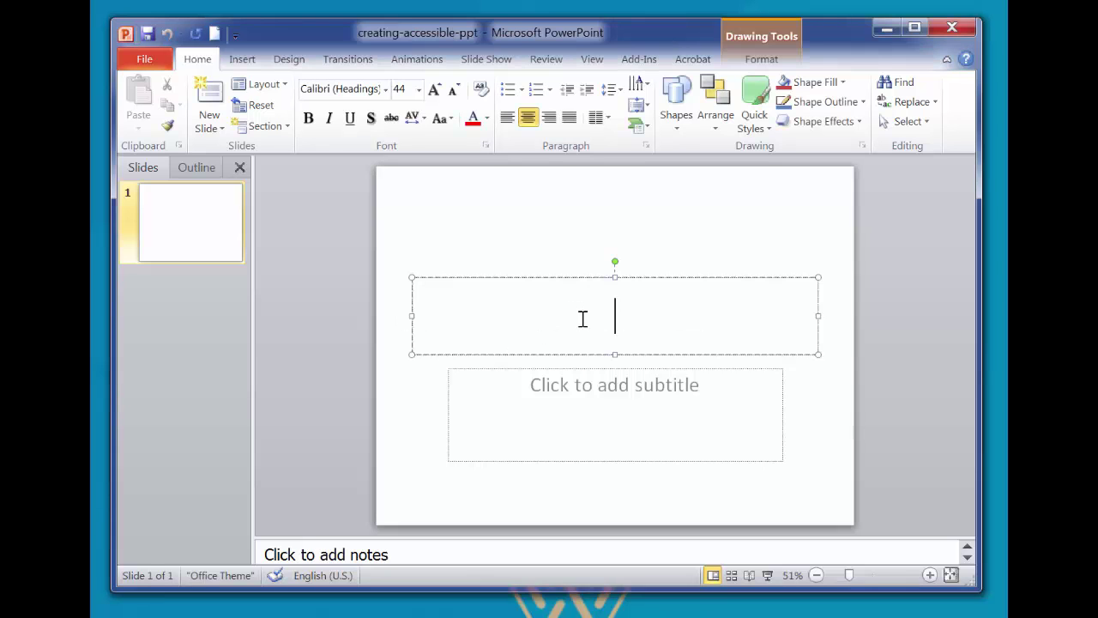
double_click(582, 318)
text(Cr)
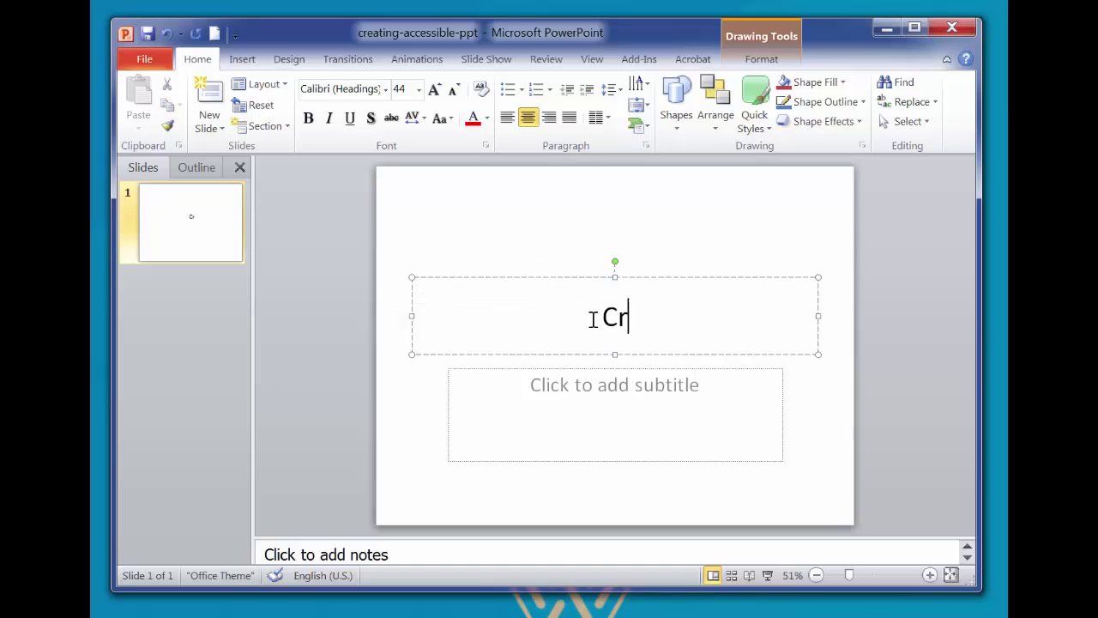
text(eating Accessible Presentations)
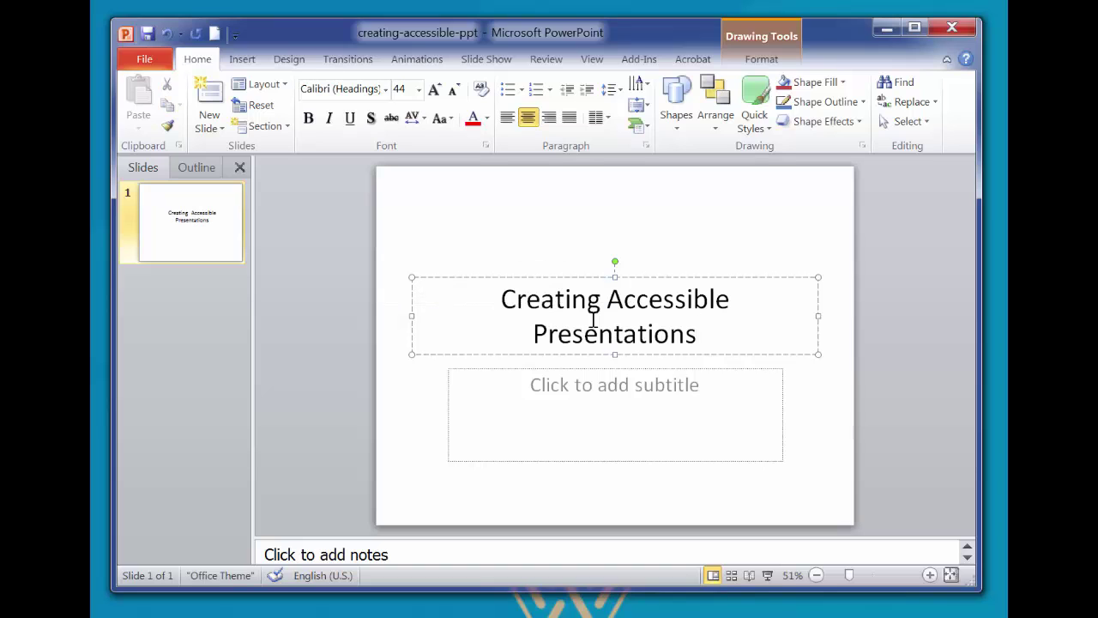
click(617, 380)
text(PowerPoint 2010)
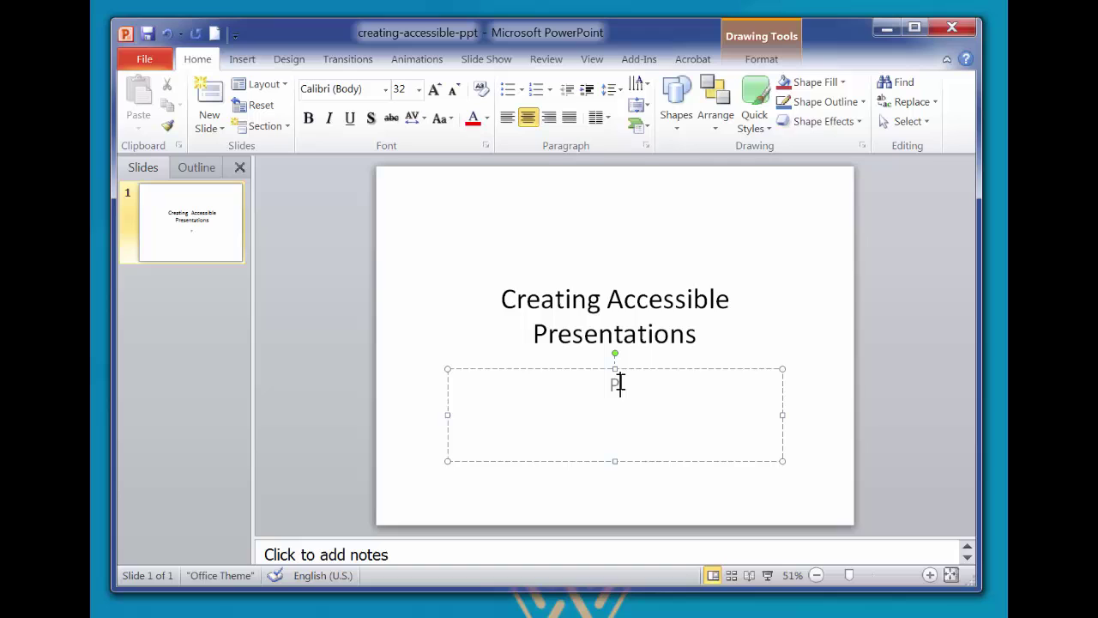
click(580, 499)
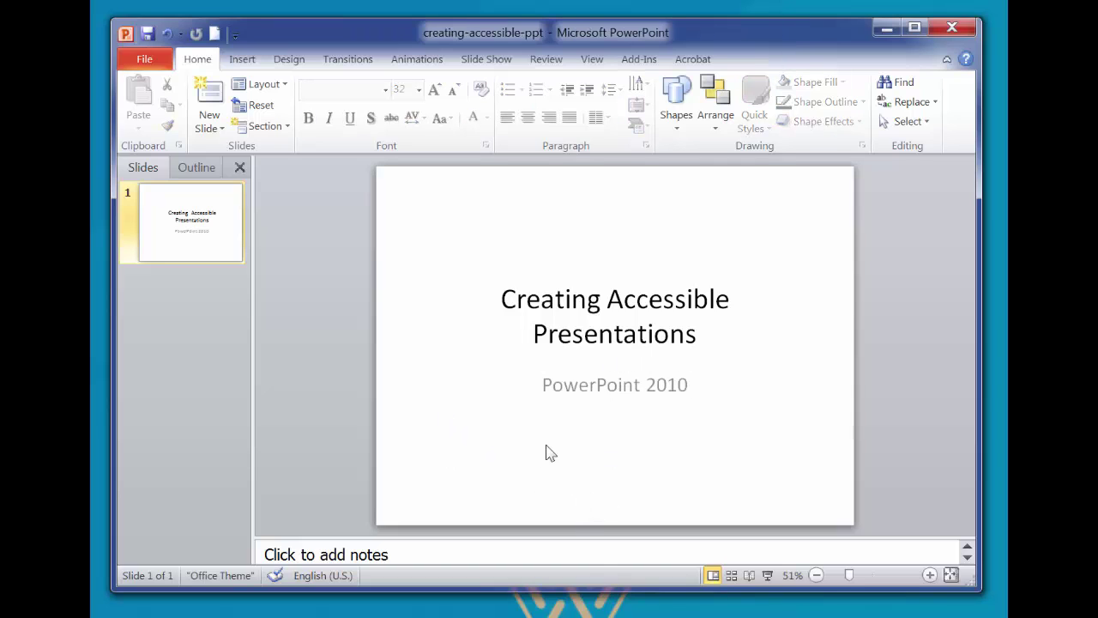
Add a second slide and title it "Seven Key Accessibility Techniques".
click(211, 95)
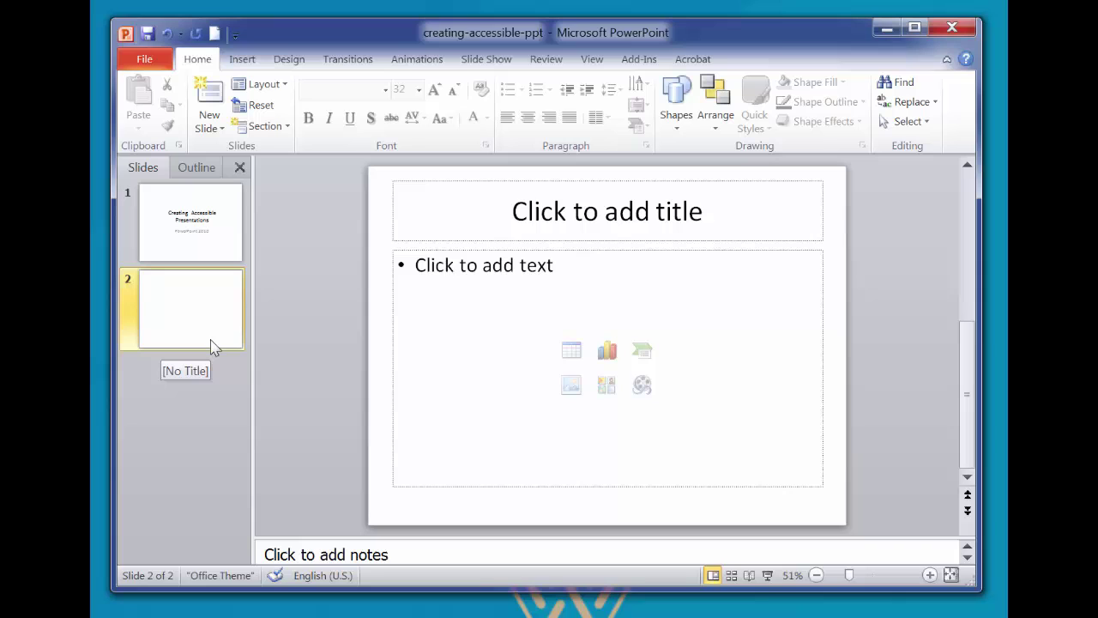
click(573, 206)
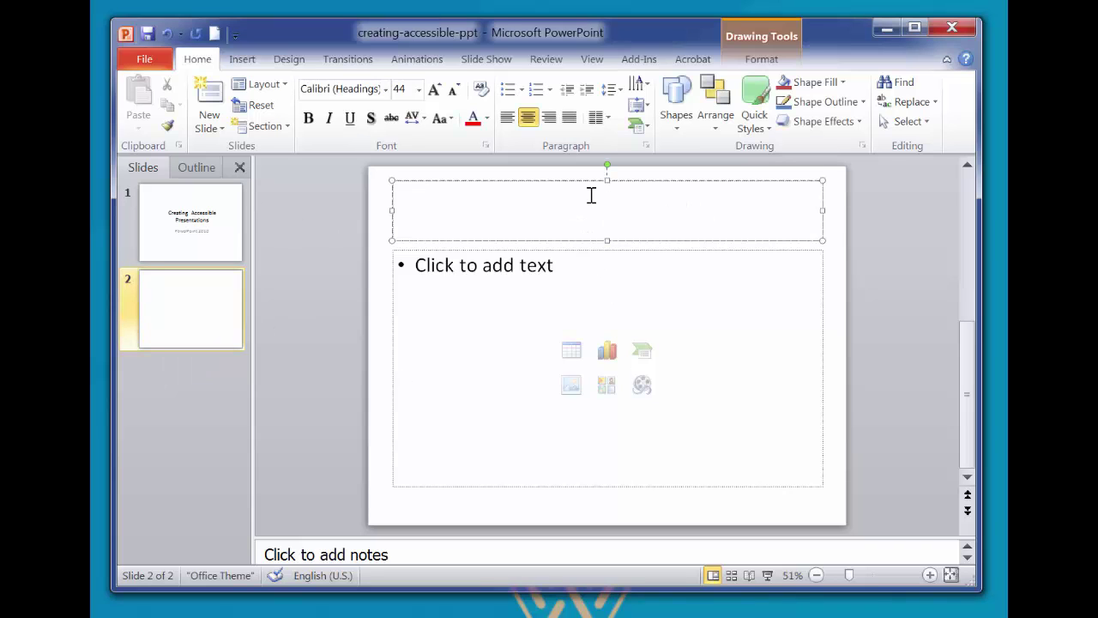
text(Seven K)
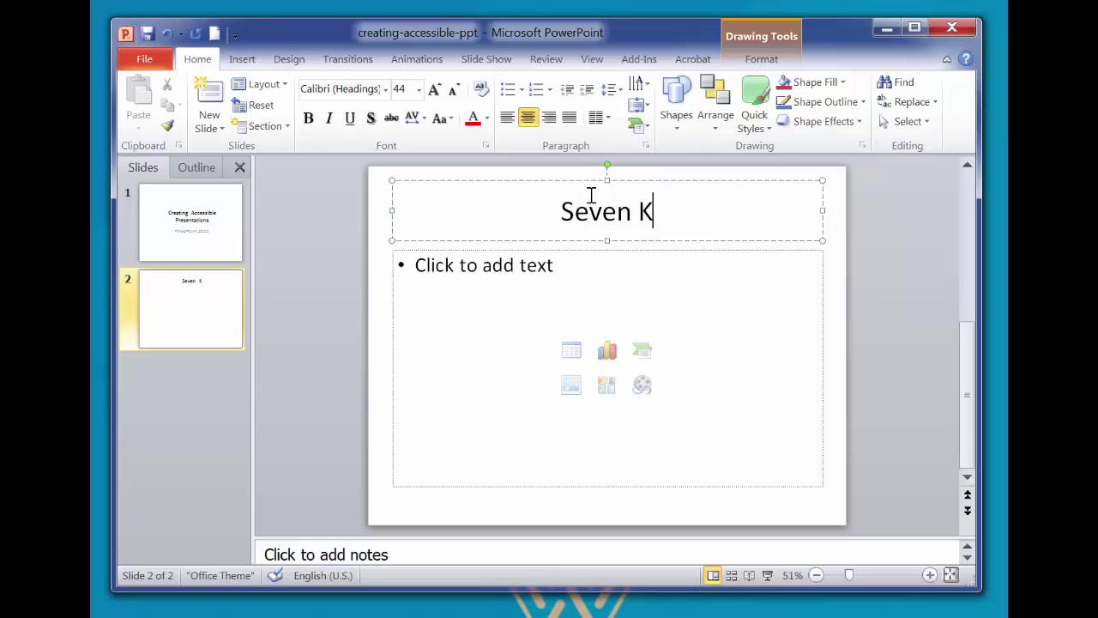
text(ey )
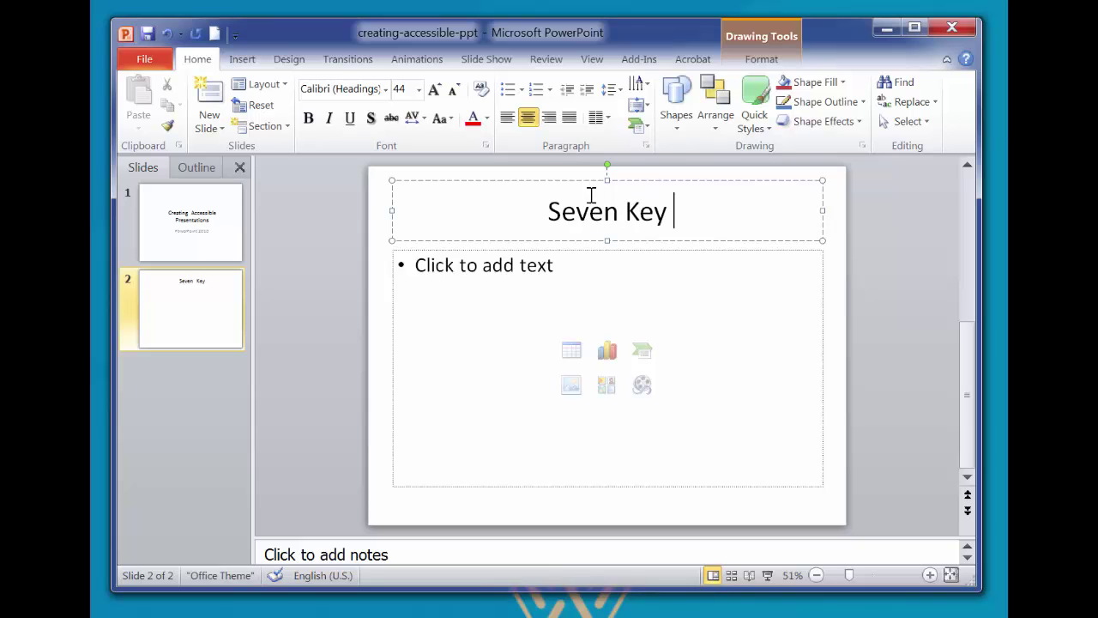
text(Accessibility Techniques)
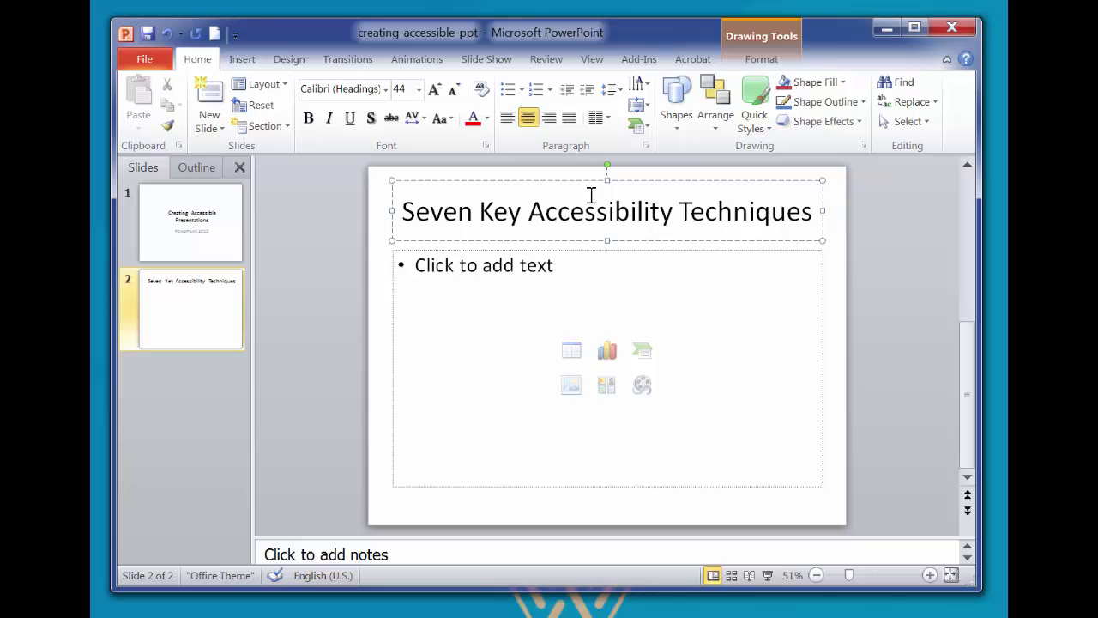
List Slide layout, Text, Objects, Color and contrast, Media, Movement and Reading order as bullets on slide 2, and show the outline.
click(476, 268)
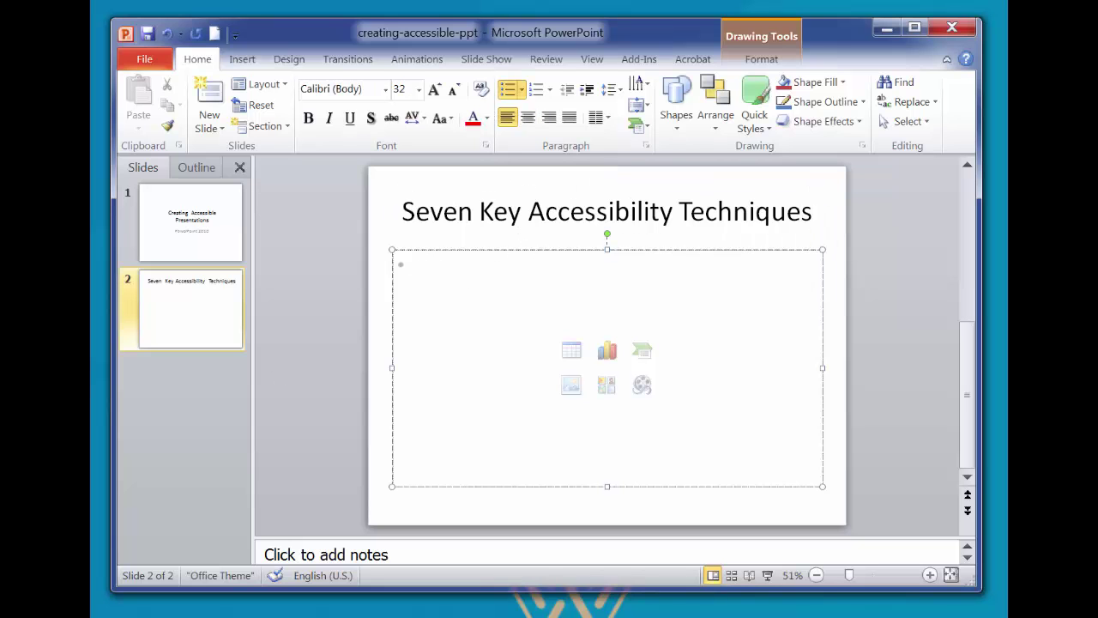
text(Slide layout Text Objects Color and contrast Media Movement Reading order)
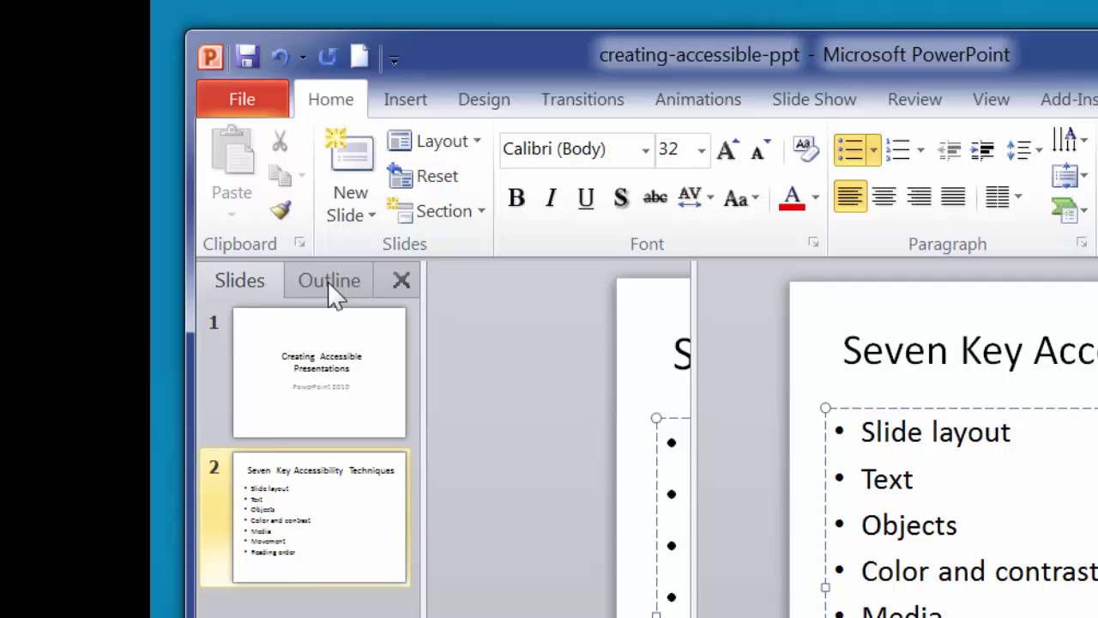
click(192, 169)
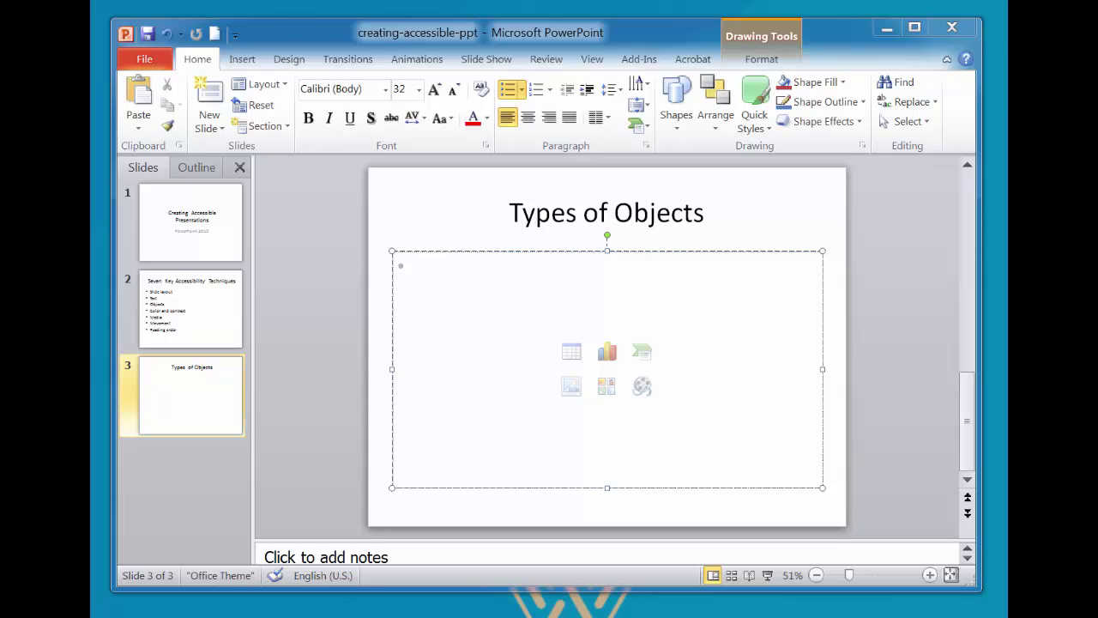
Fill the "Types of Objects" slide with the bullets Tables, Charts, SmartArt graphics, Images, Clip art and Media.
key(ctrl+z)
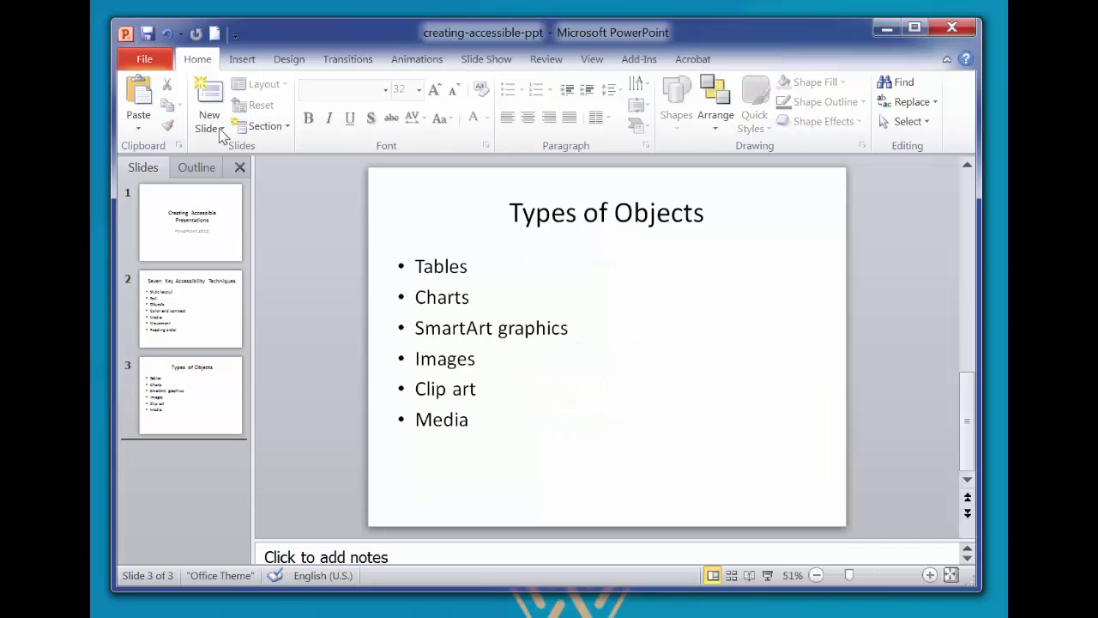
Add a fourth slide with a title and two side-by-side content placeholders, and start editing its first text column.
click(219, 128)
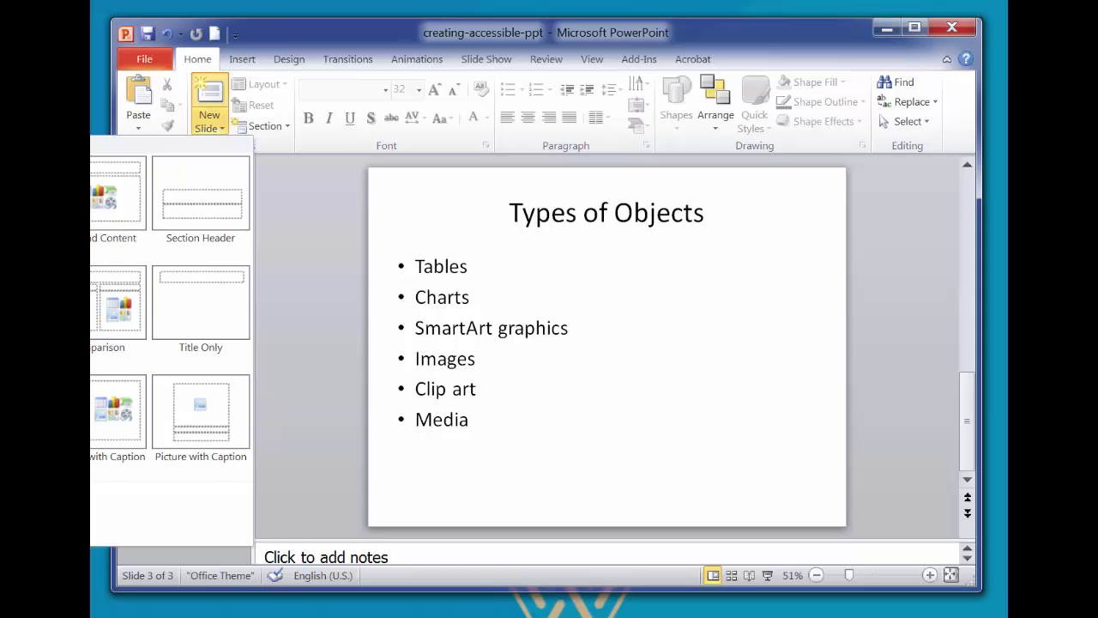
click(118, 193)
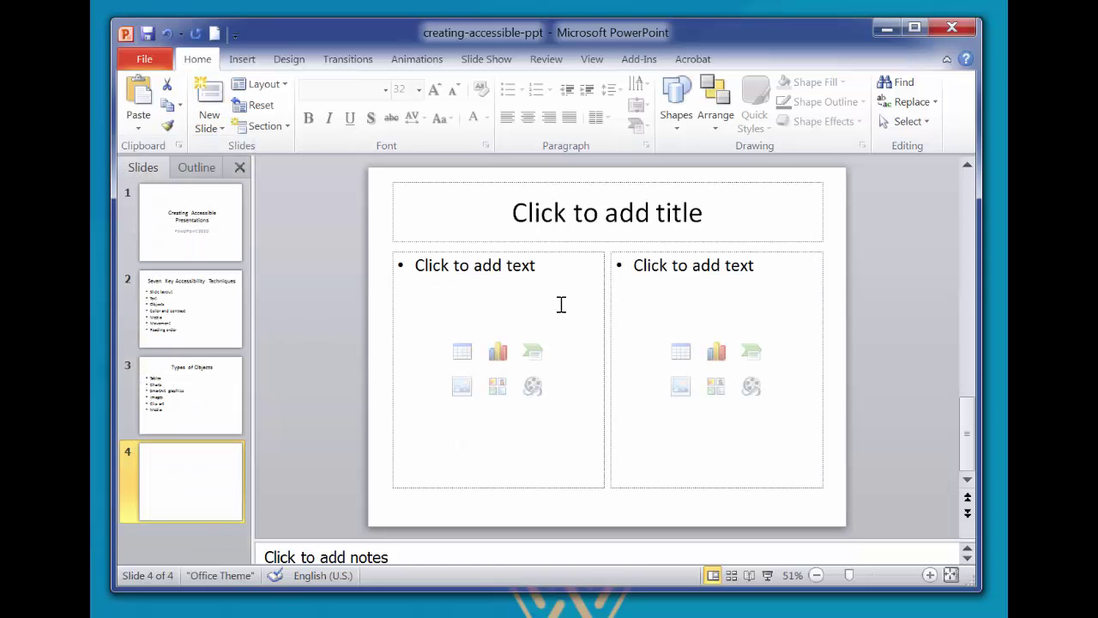
click(466, 268)
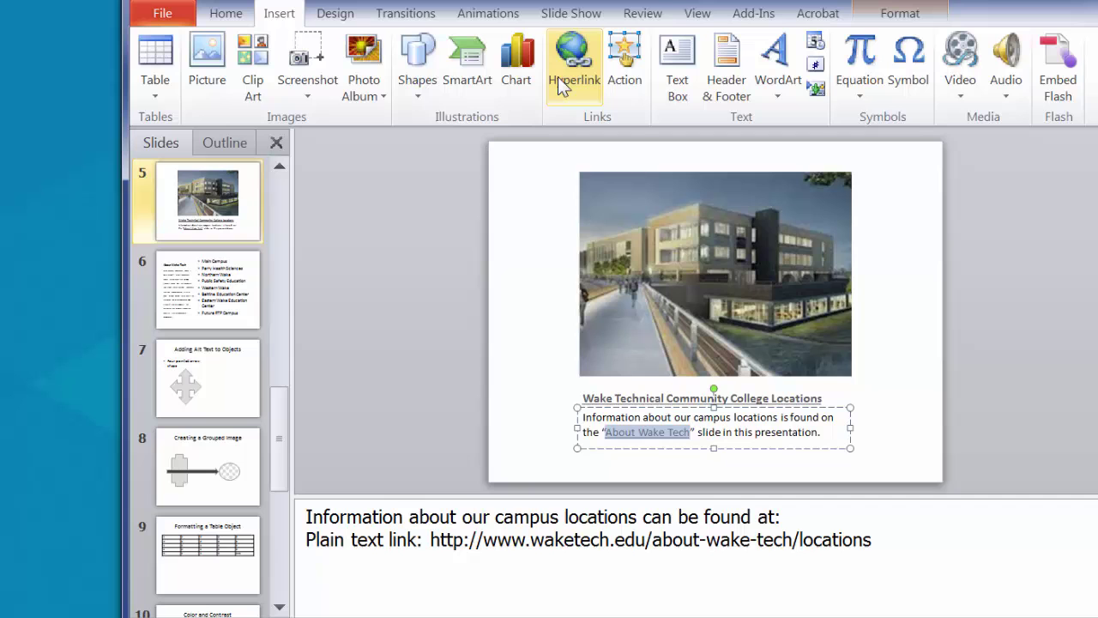
Link the "About Wake Tech" text on slide 5 to slide 6, "About Wake Tech", in this document and follow the link.
click(559, 78)
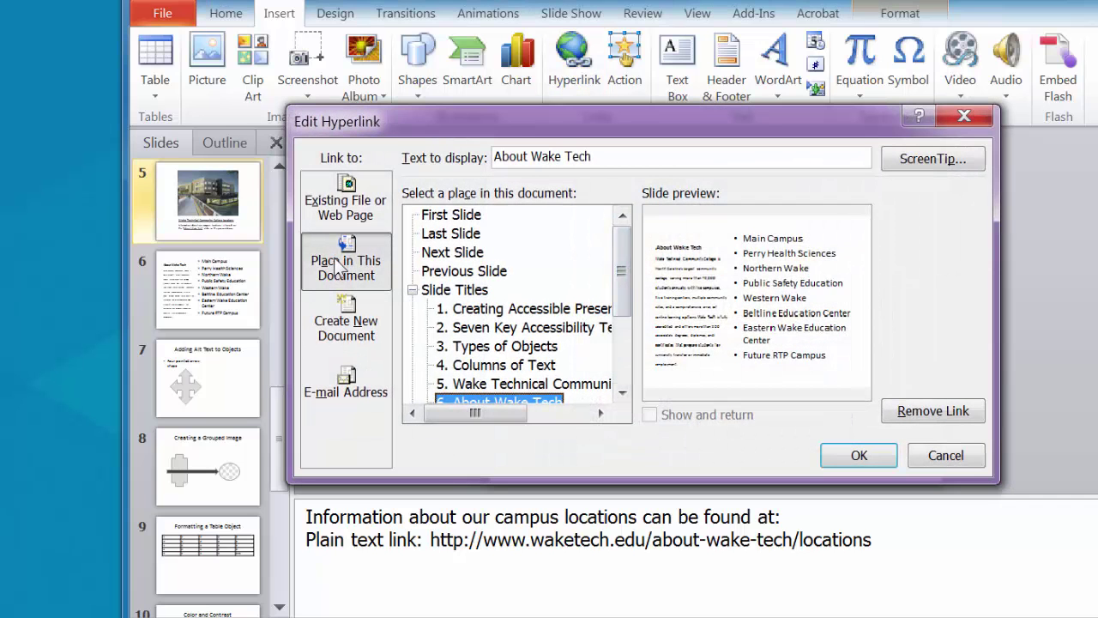
scroll(625, 294, down, 1)
scroll(624, 294, down, 1)
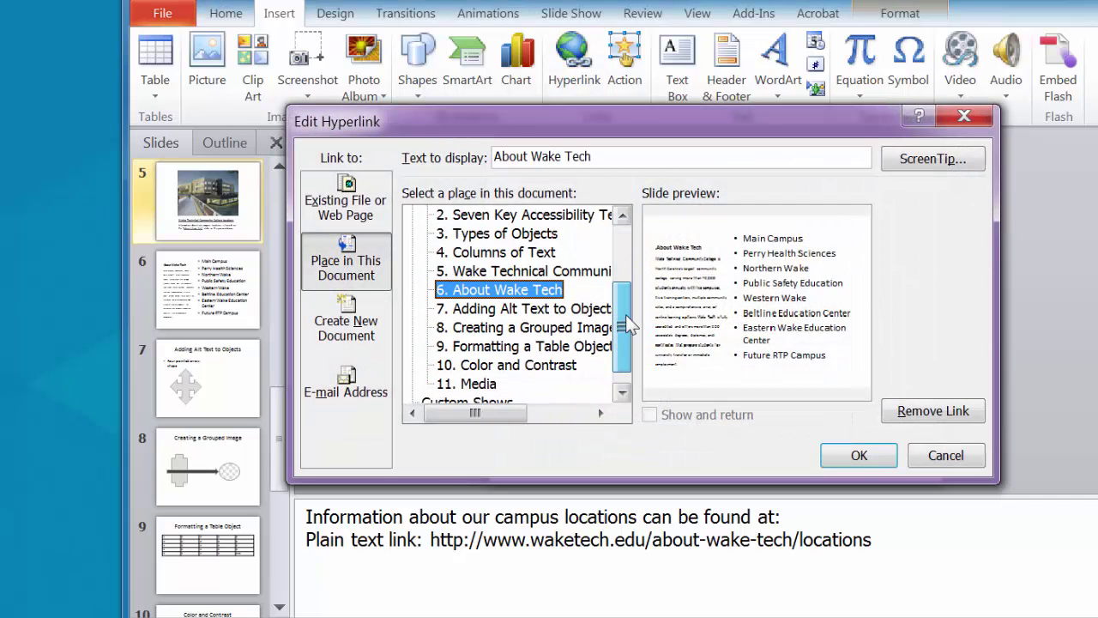
click(871, 459)
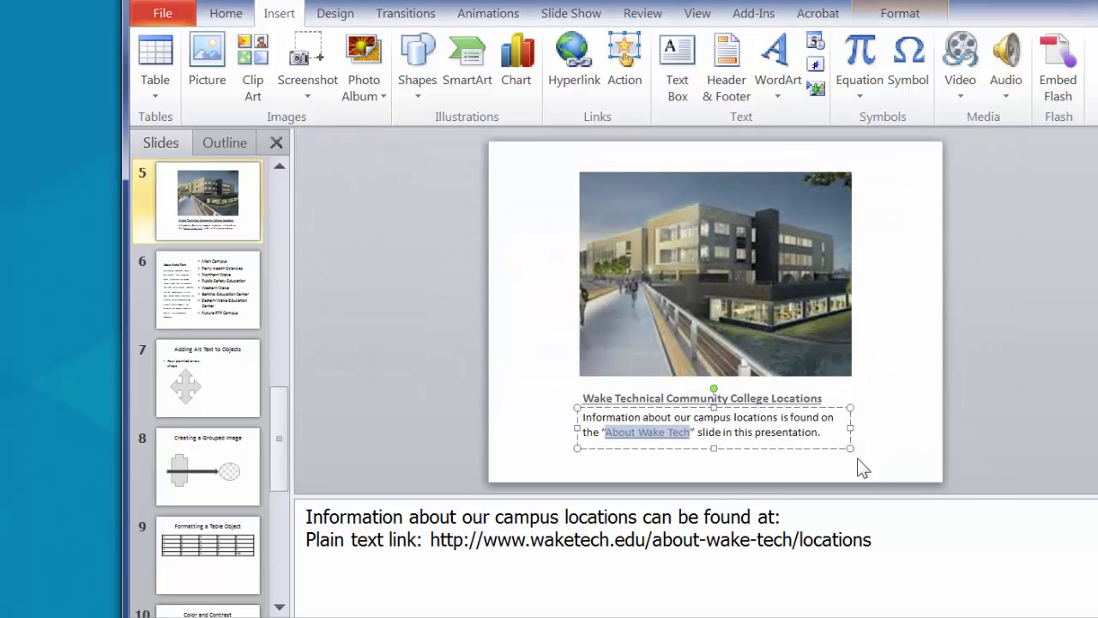
ctrl+click(684, 432)
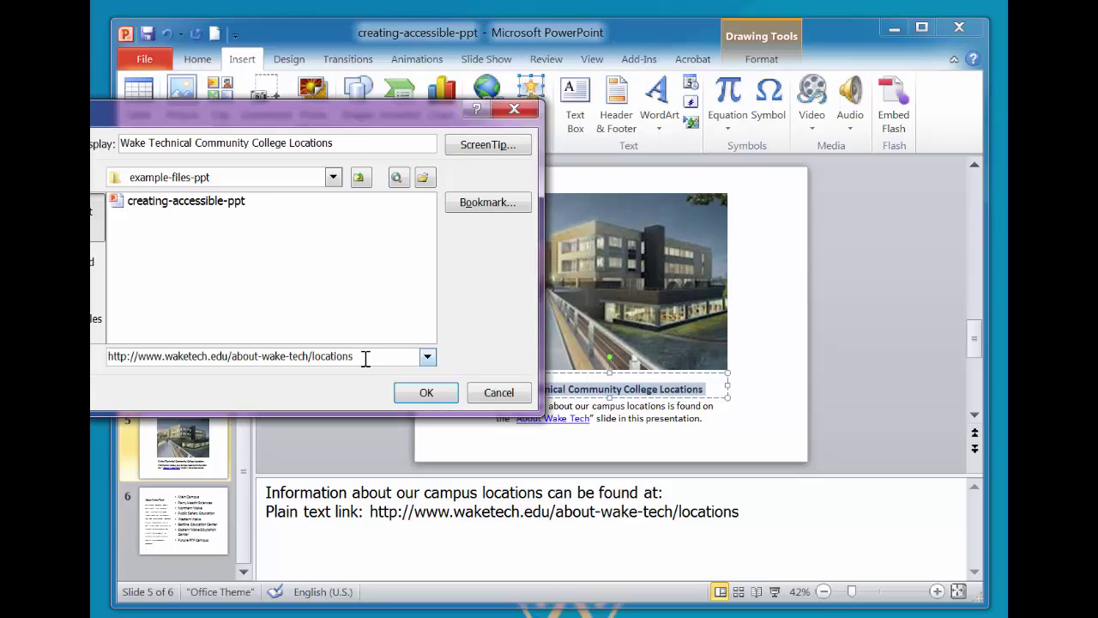
click(423, 393)
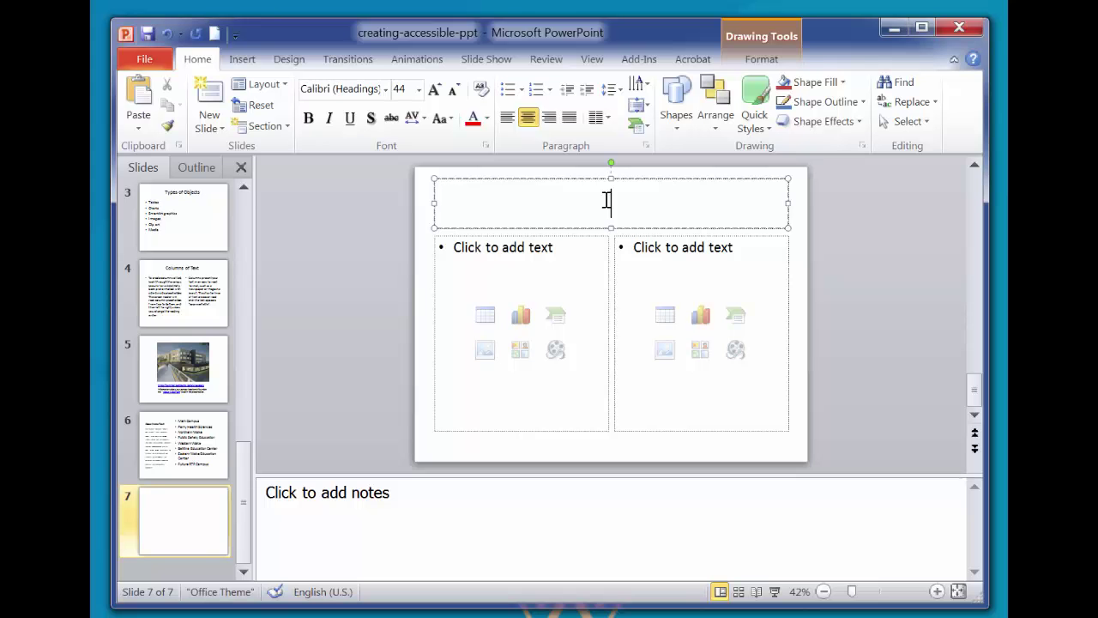
Title slide 7 "Making Objects Accessible".
text(Making Objects Accessible)
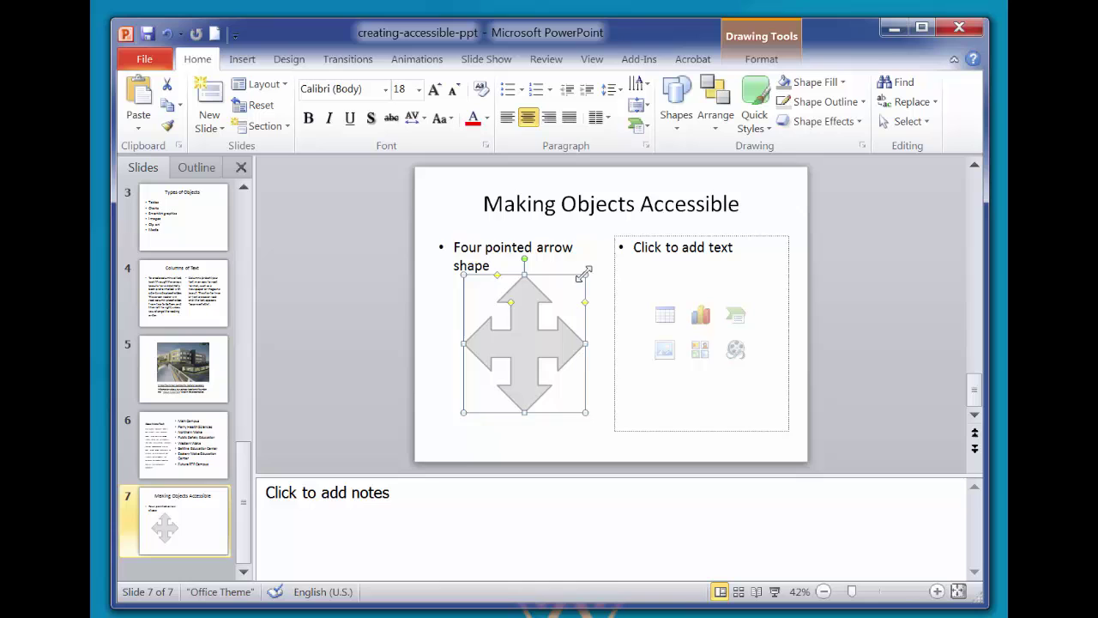
Give the four-pointed arrow on slide 7 the alternative text description "Four pointed arrow shape".
right_click(439, 276)
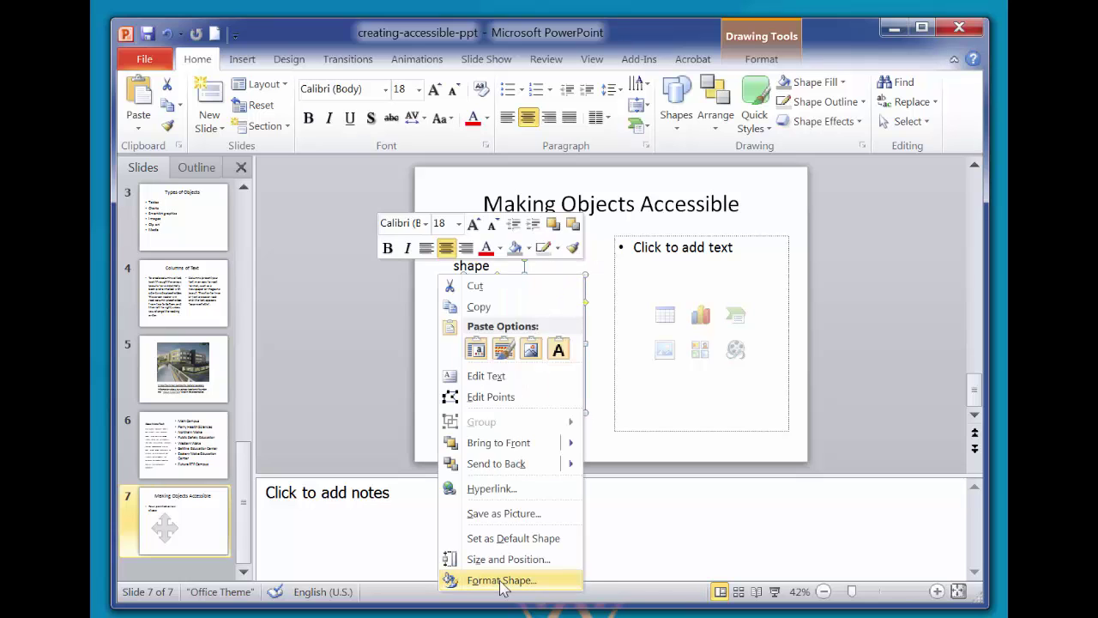
click(504, 583)
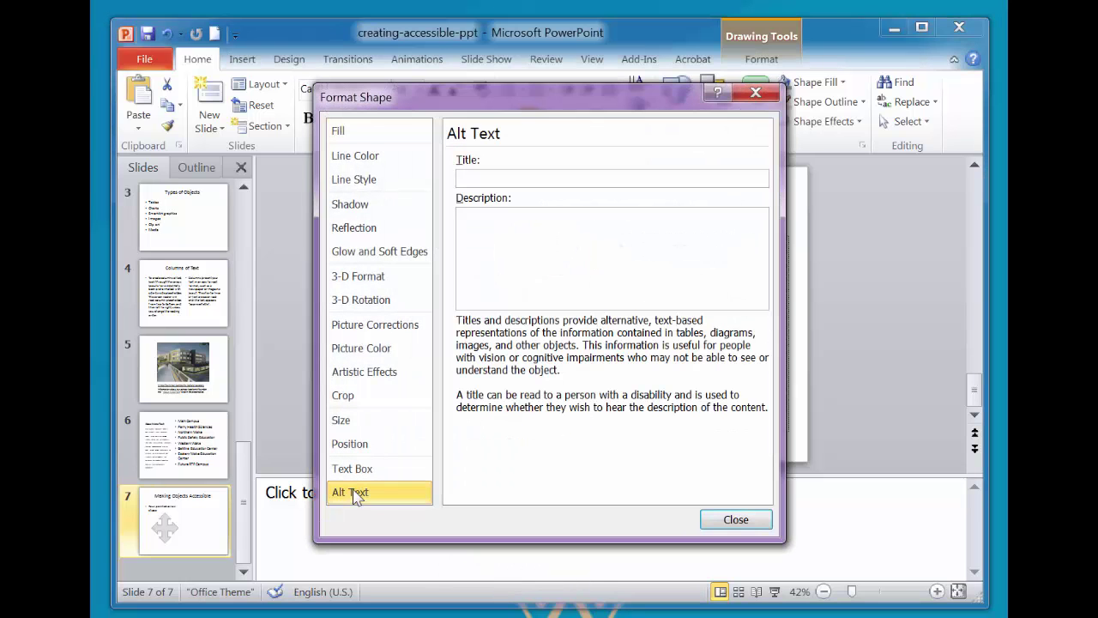
click(543, 216)
text(Four )
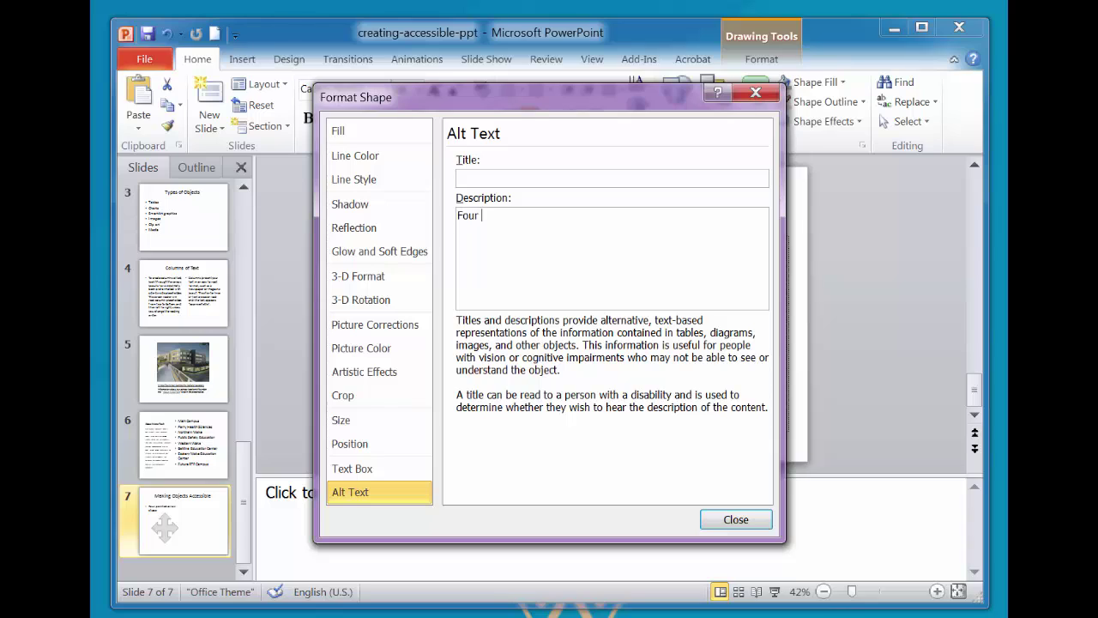
text(pointed arrow shape)
key(shift+Tab)
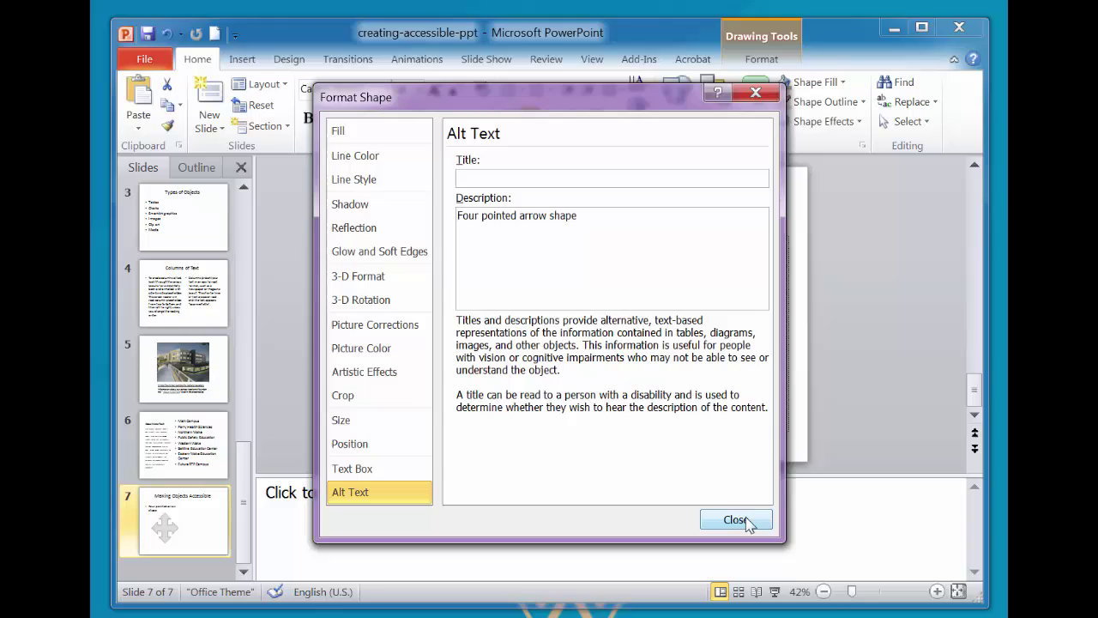
click(743, 525)
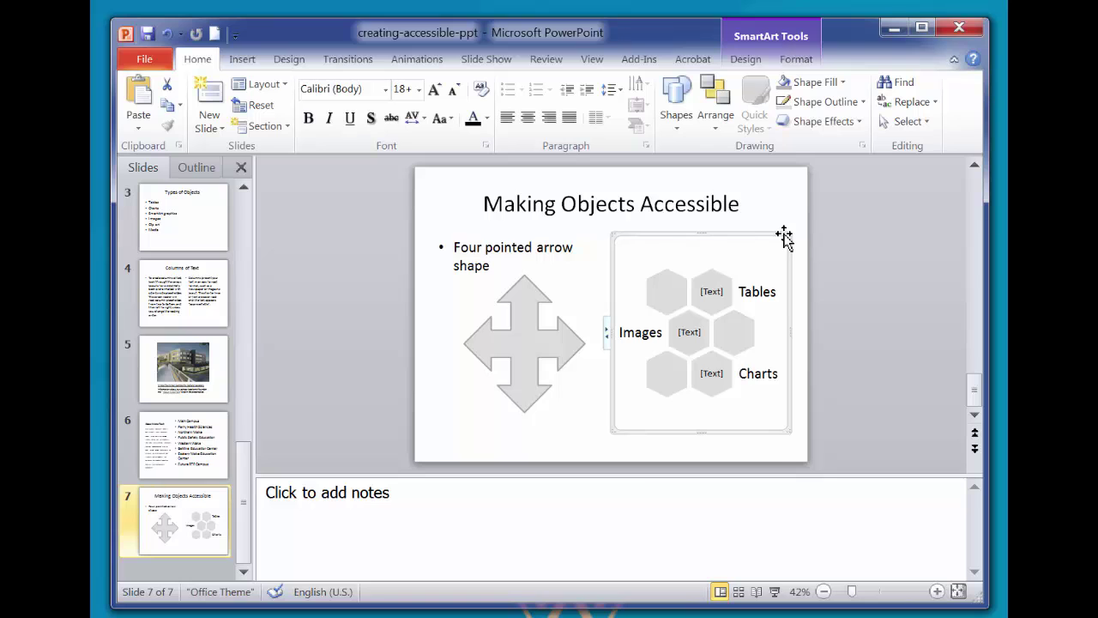
Set the alternative text title of the hexagon SmartArt graphic to "Graphic with types of objects".
right_click(782, 233)
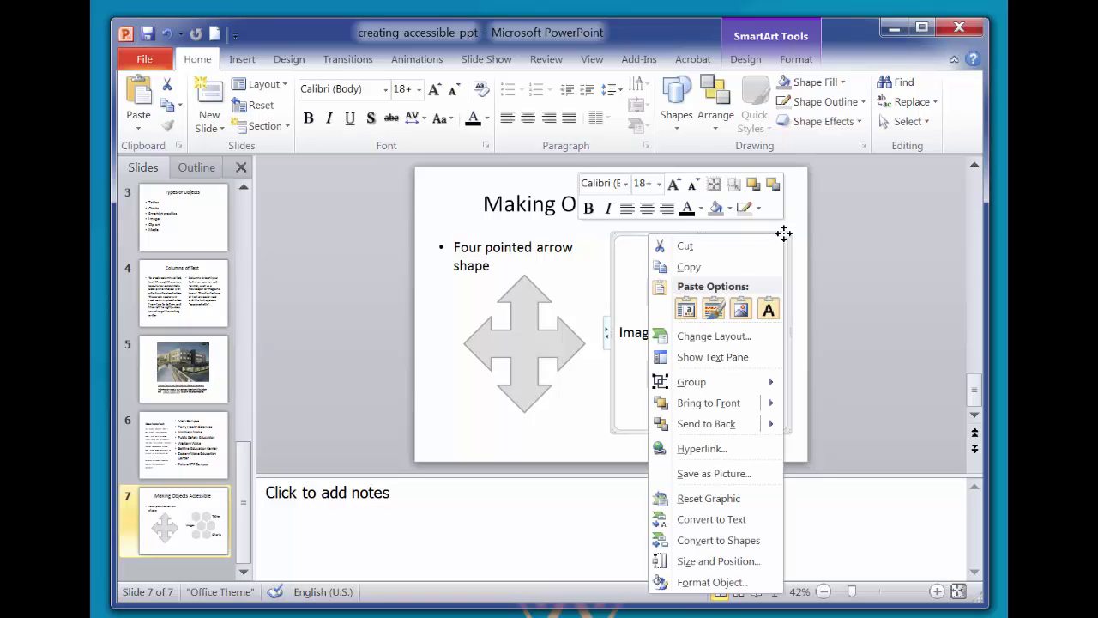
click(711, 582)
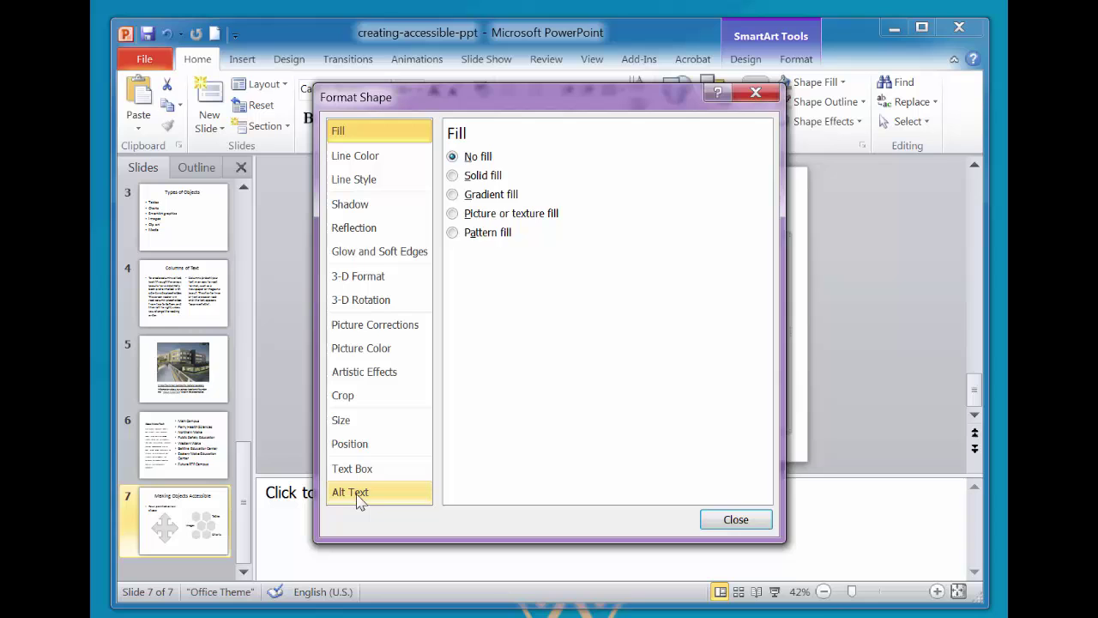
click(358, 500)
drag(528, 100, 324, 108)
text(Graphic with types of objects)
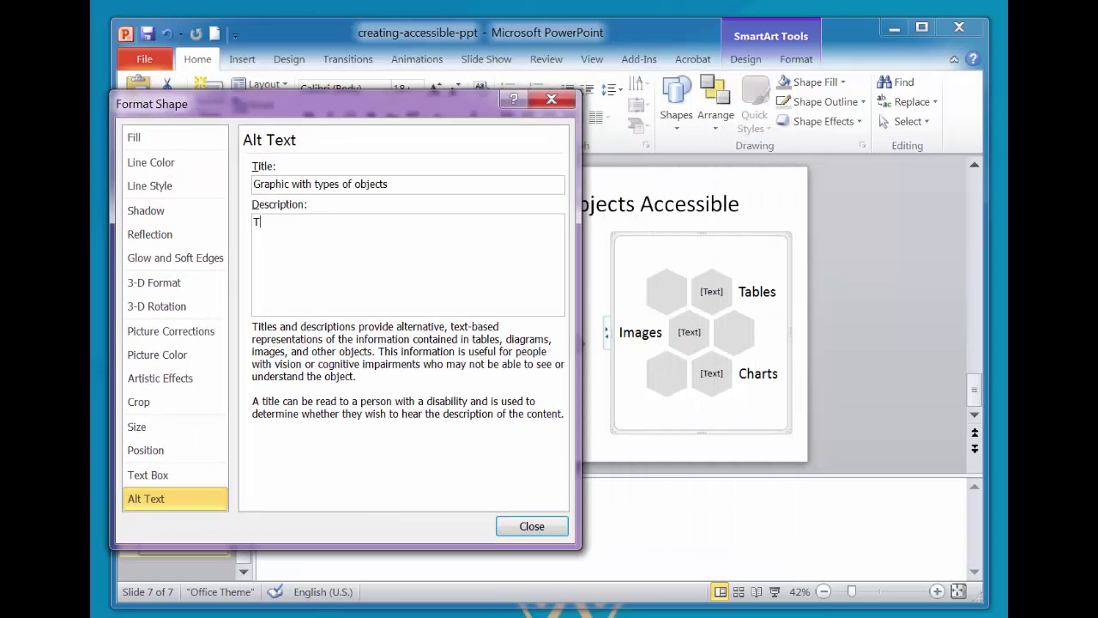
Enter the graphic's description "This image shows the different types of objects that can be used in a presentation. There are six grey hexagons, with text inside.".
text(his image )
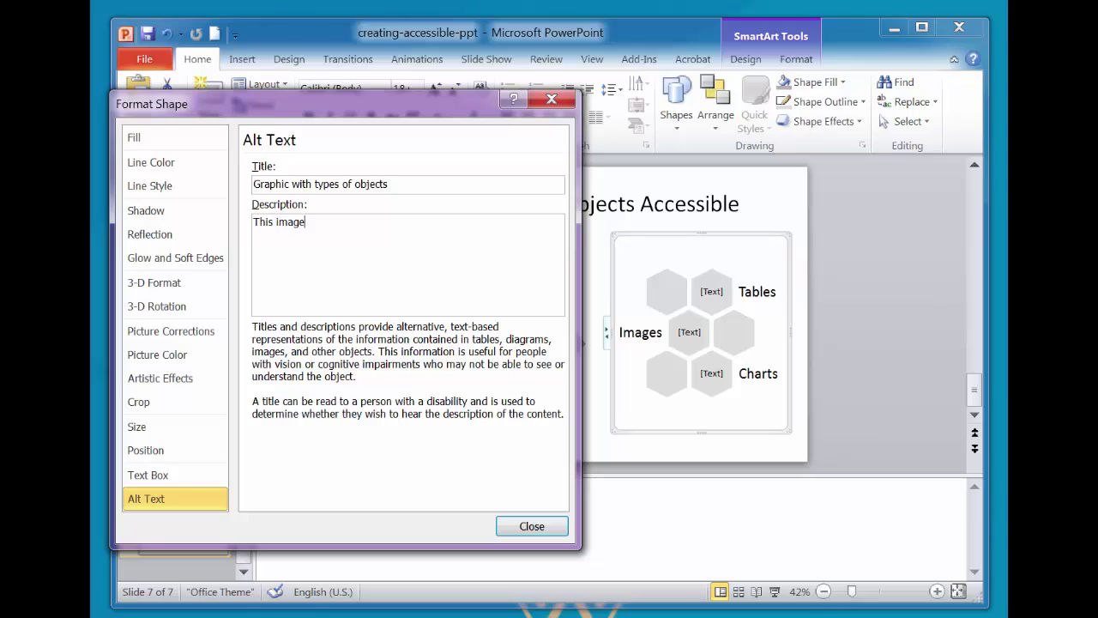
text(shows the different types of objects that can be used in)
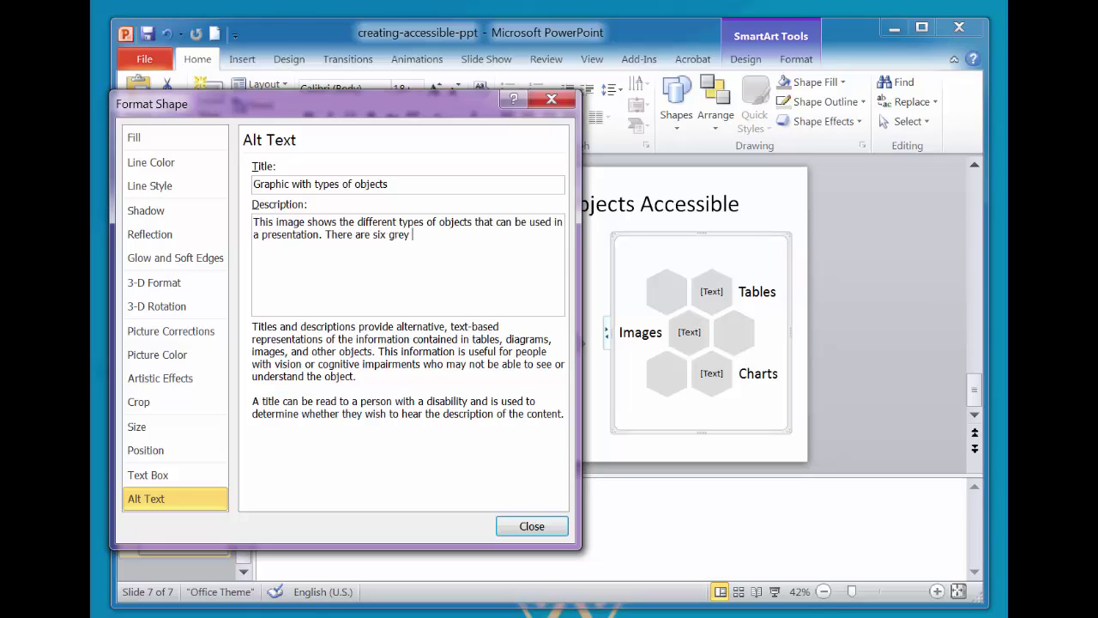
text(hexagons)
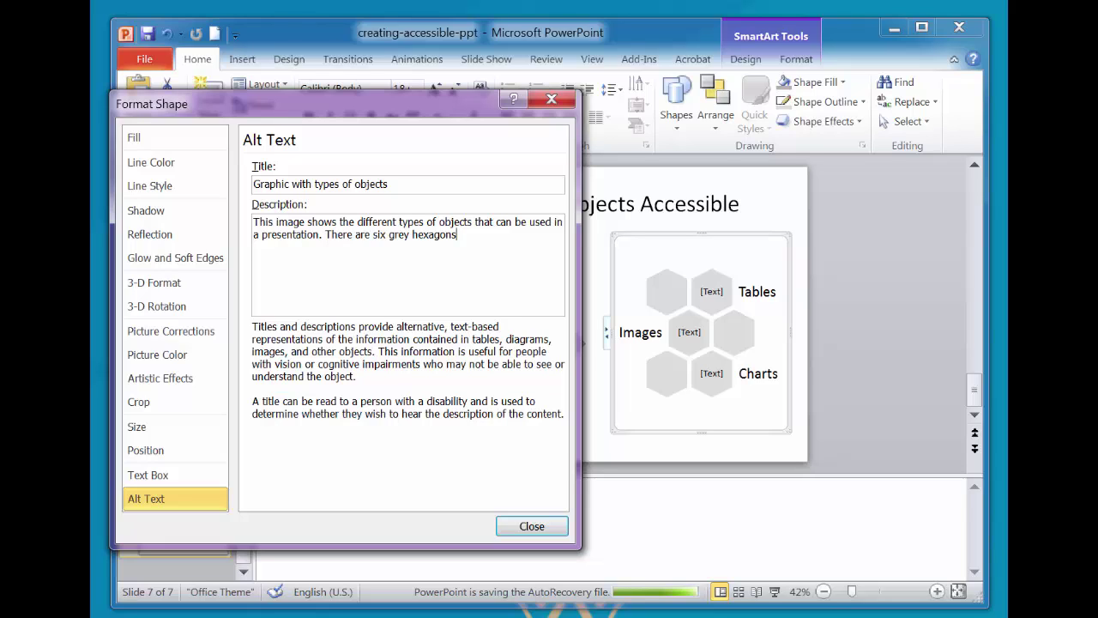
text(, with)
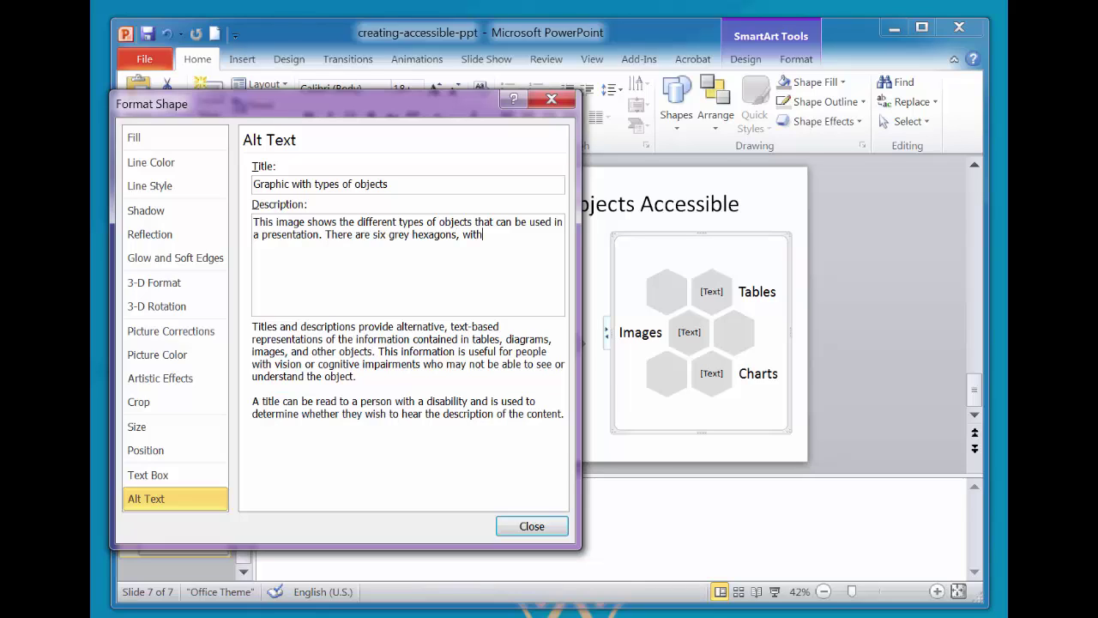
text( text inside.)
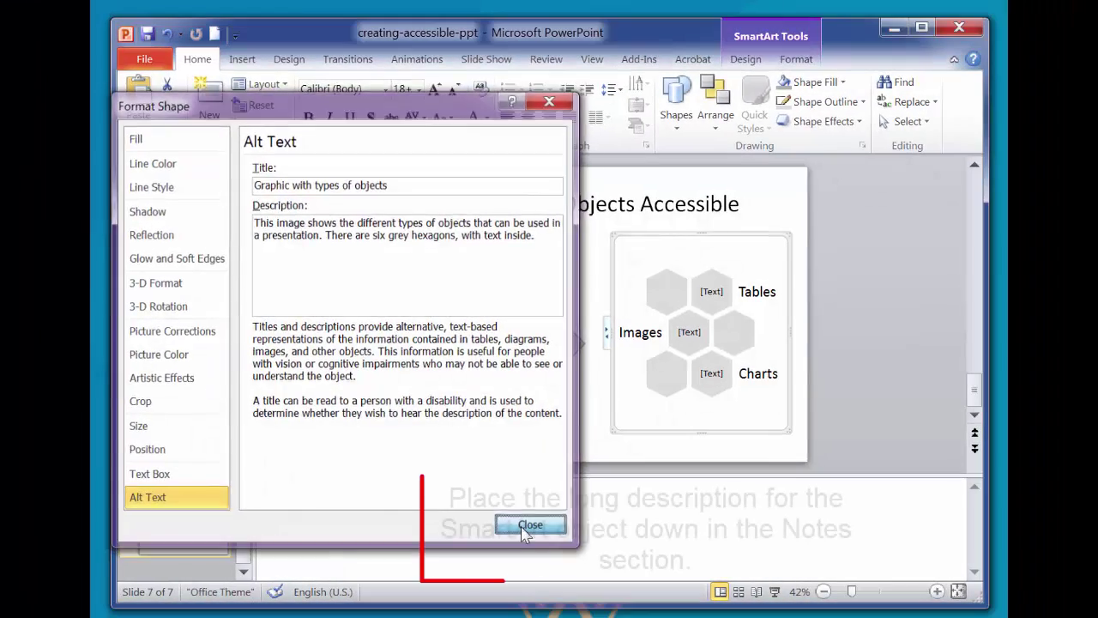
click(545, 513)
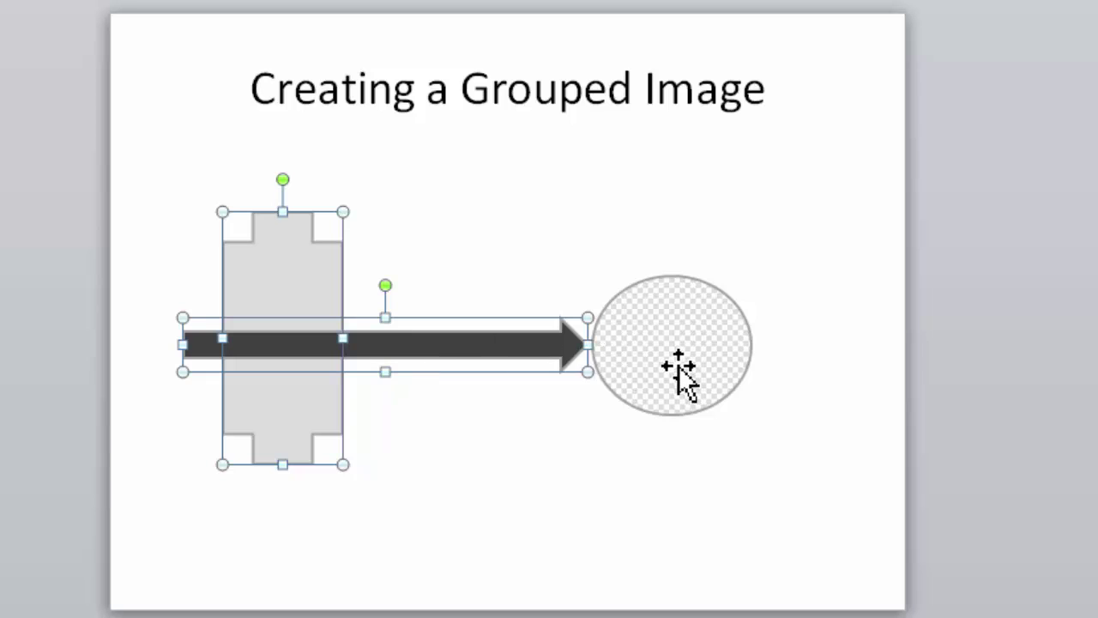
Group the cross shape, the dark arrow and the patterned circle on slide 8 into one object.
shift+click(673, 359)
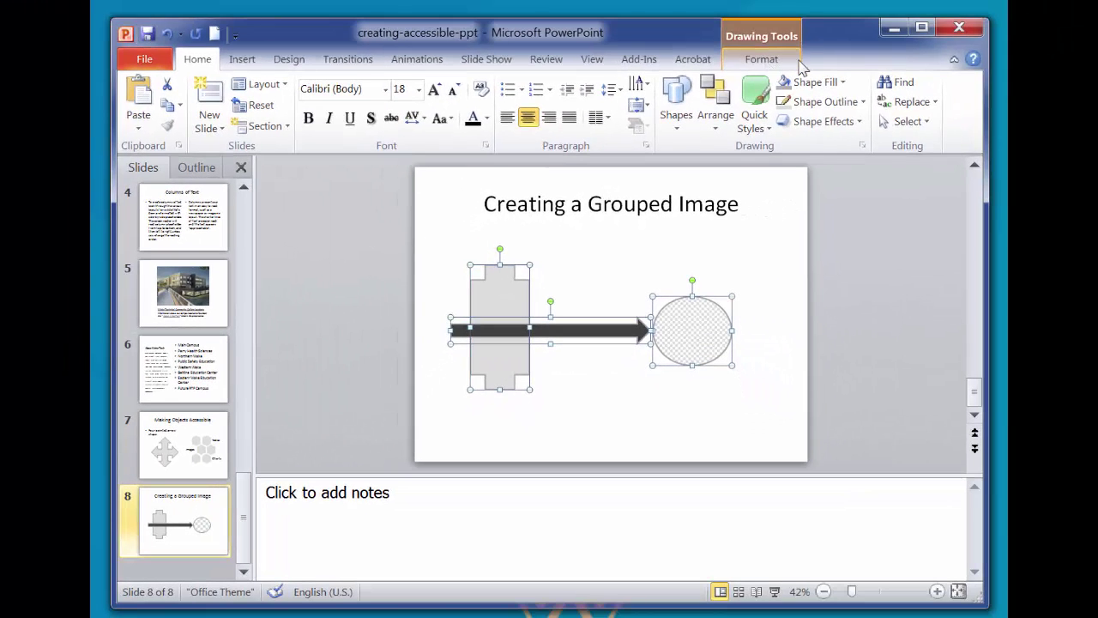
click(772, 60)
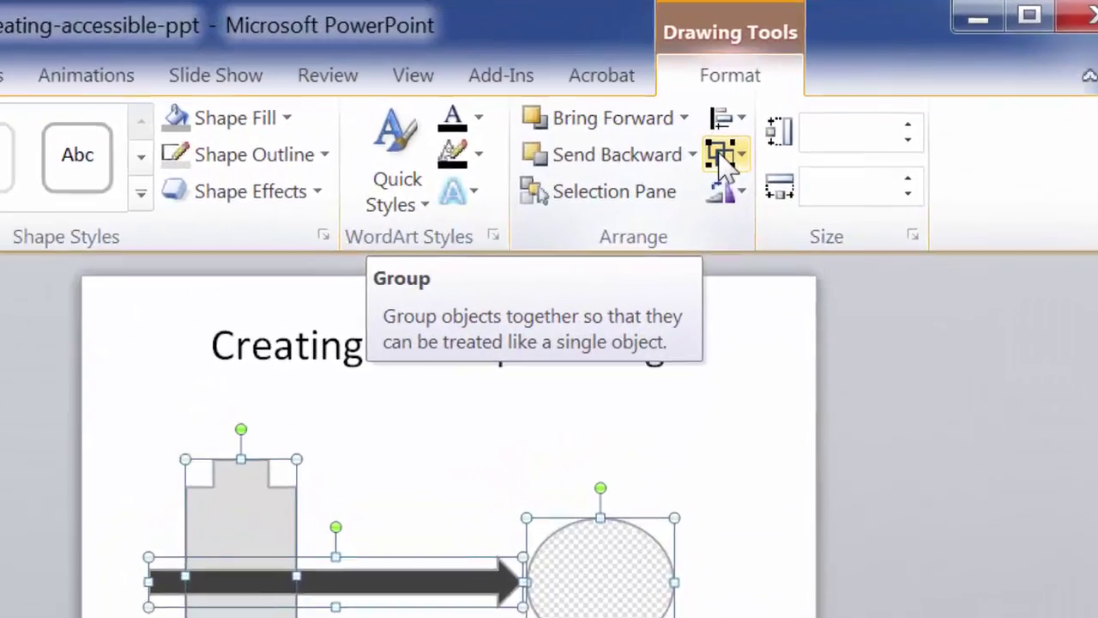
click(760, 103)
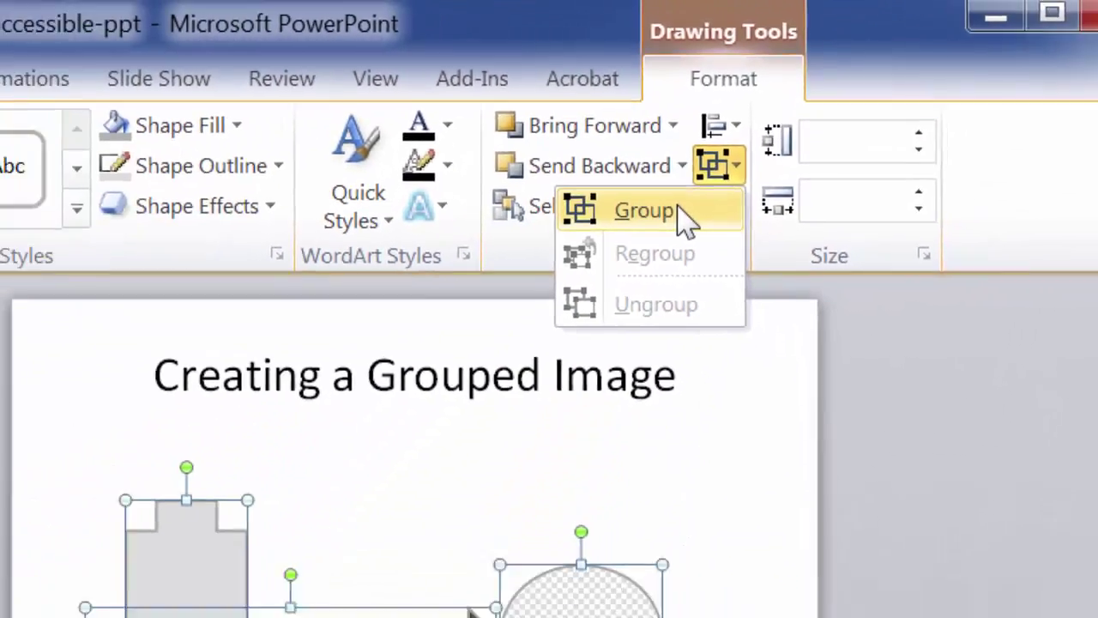
click(639, 279)
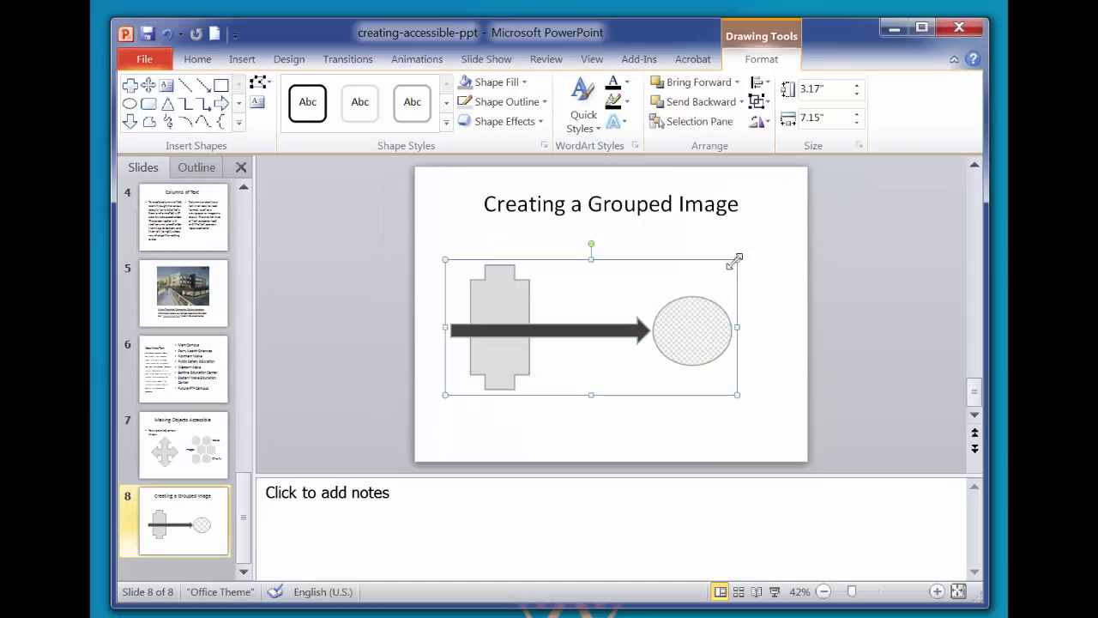
Give the grouped object the alternative text description "Example of a grouped image with three shapes".
right_click(735, 261)
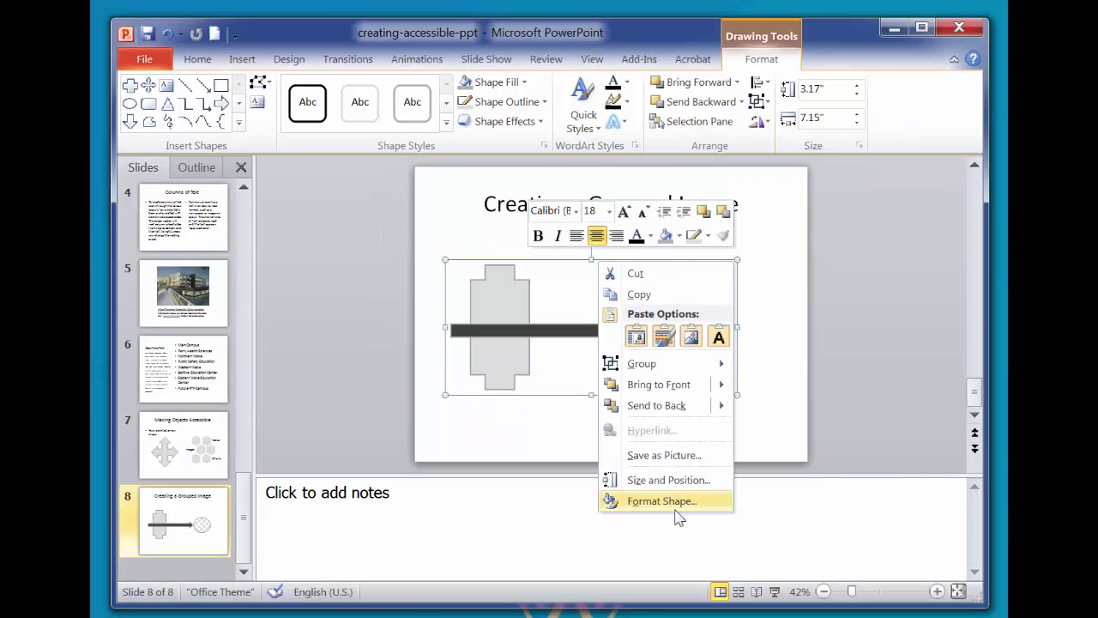
click(678, 504)
click(679, 220)
text(Exa)
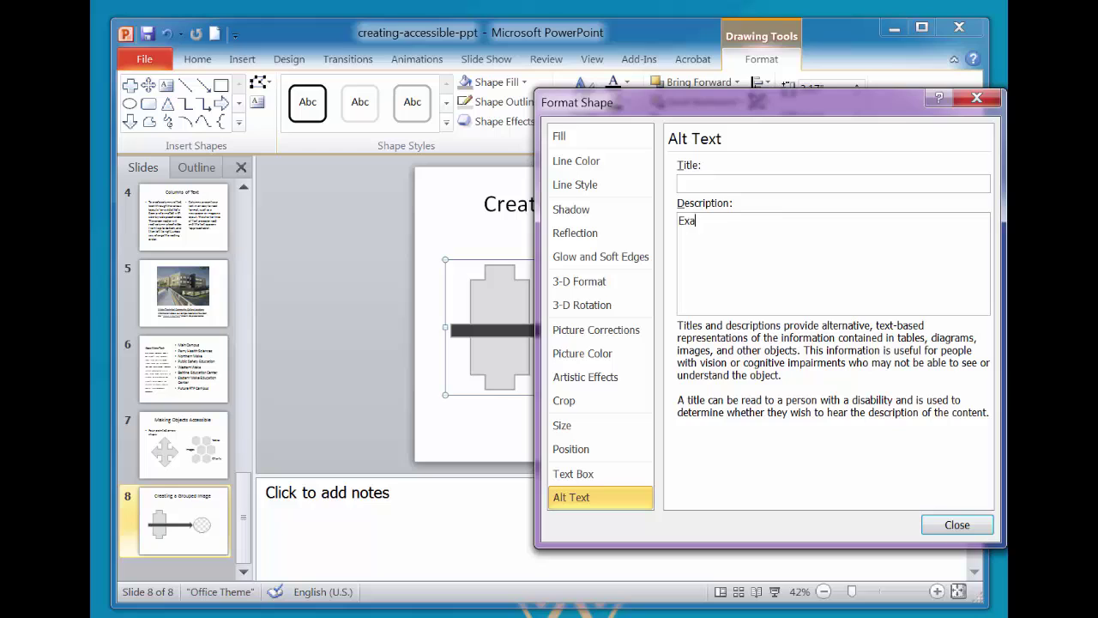
text(mple of a grouped image with three shapes)
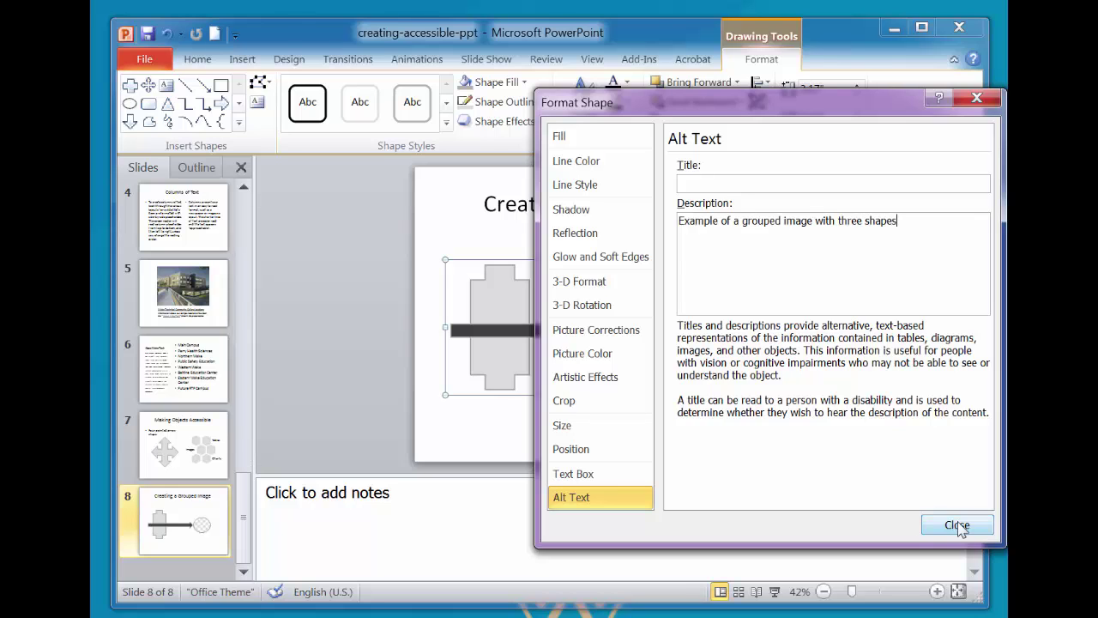
click(957, 526)
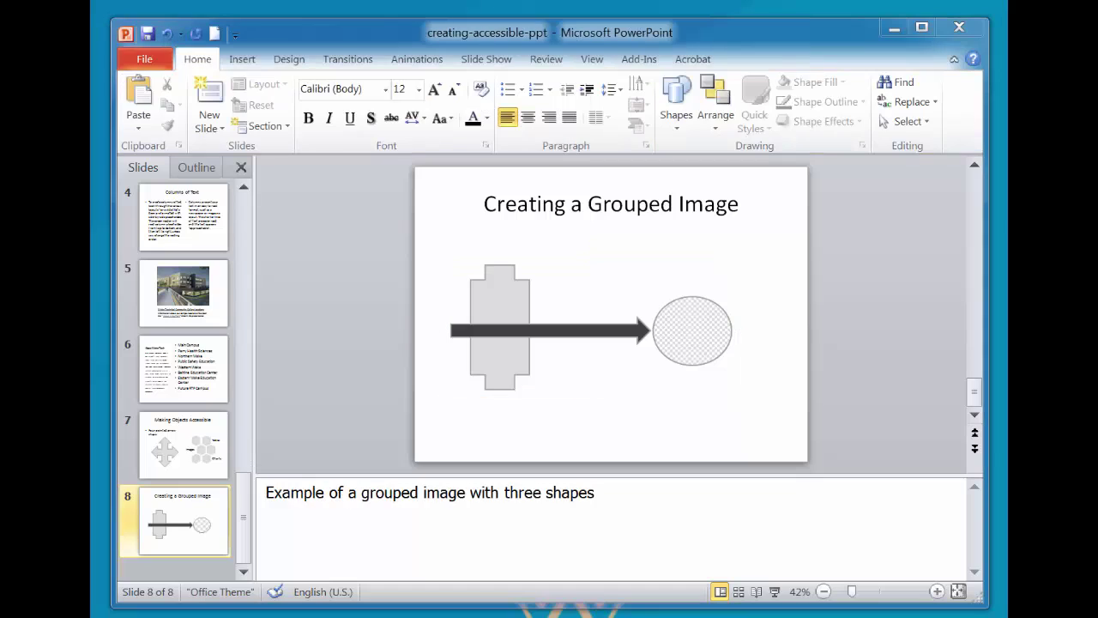
Add a ninth slide with the Title and Content layout and title it "Formatting a Table Object".
click(221, 128)
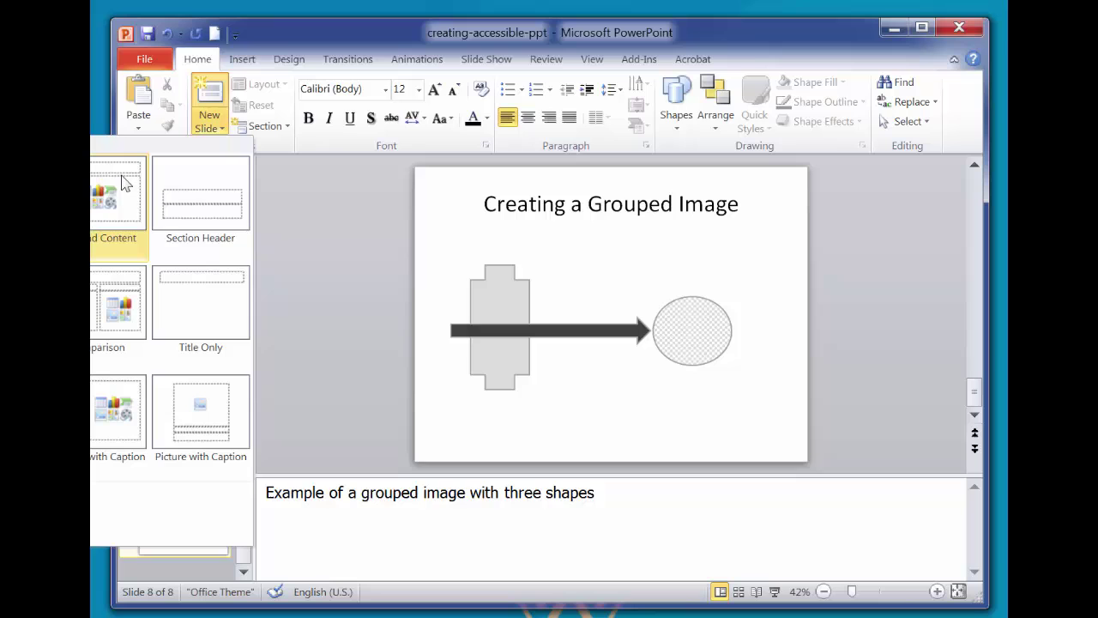
click(111, 208)
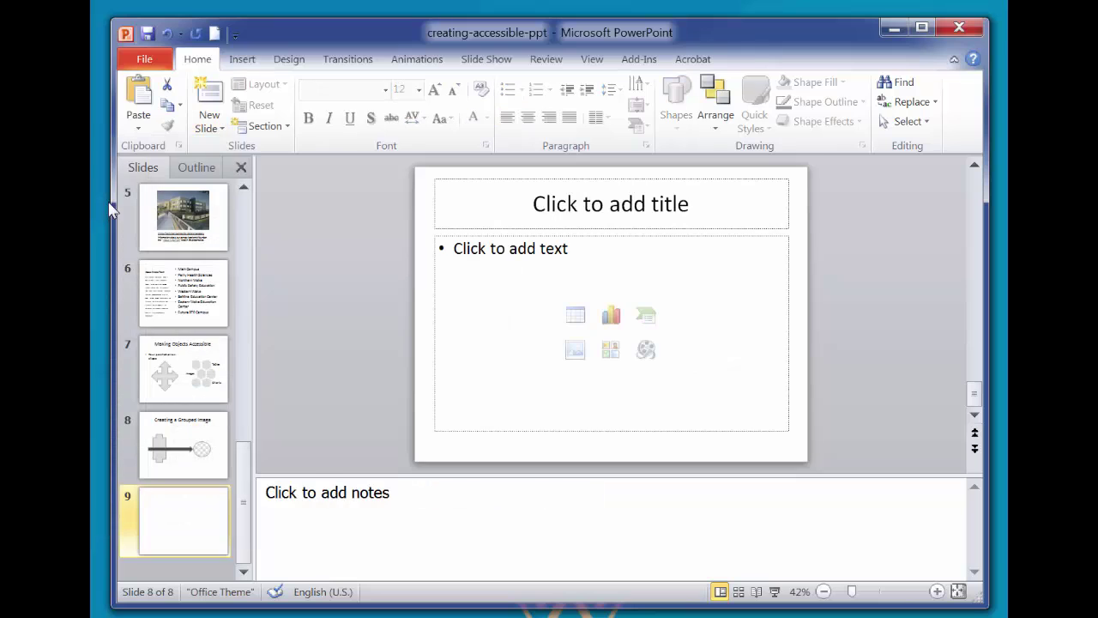
click(626, 192)
text(Formatting a Table Object)
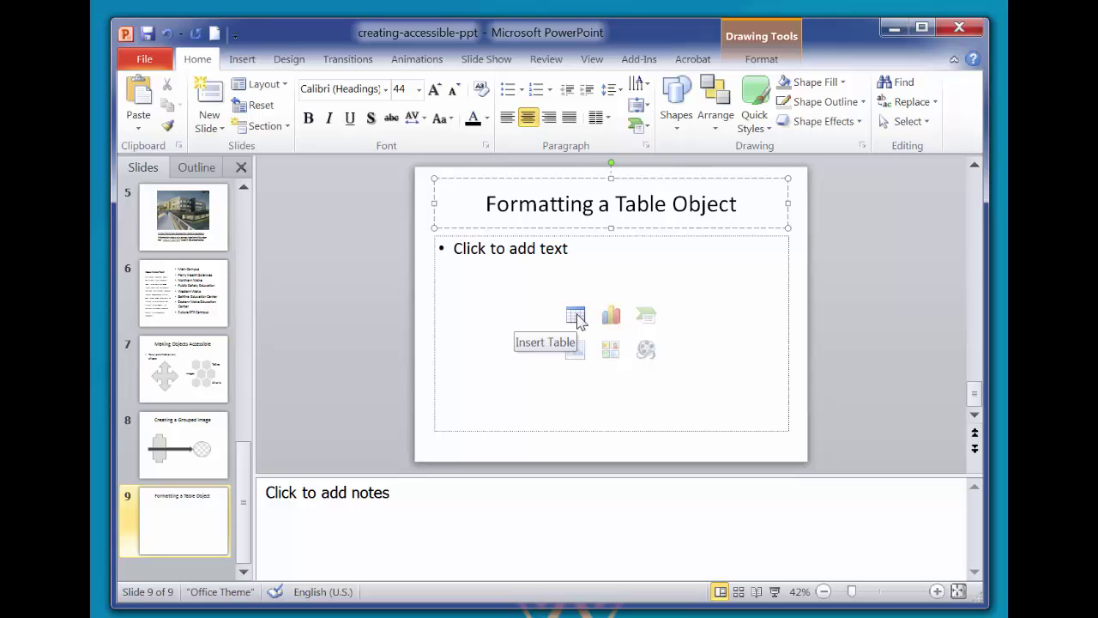
Insert a table with five columns and five rows in the content placeholder of slide 9.
click(578, 318)
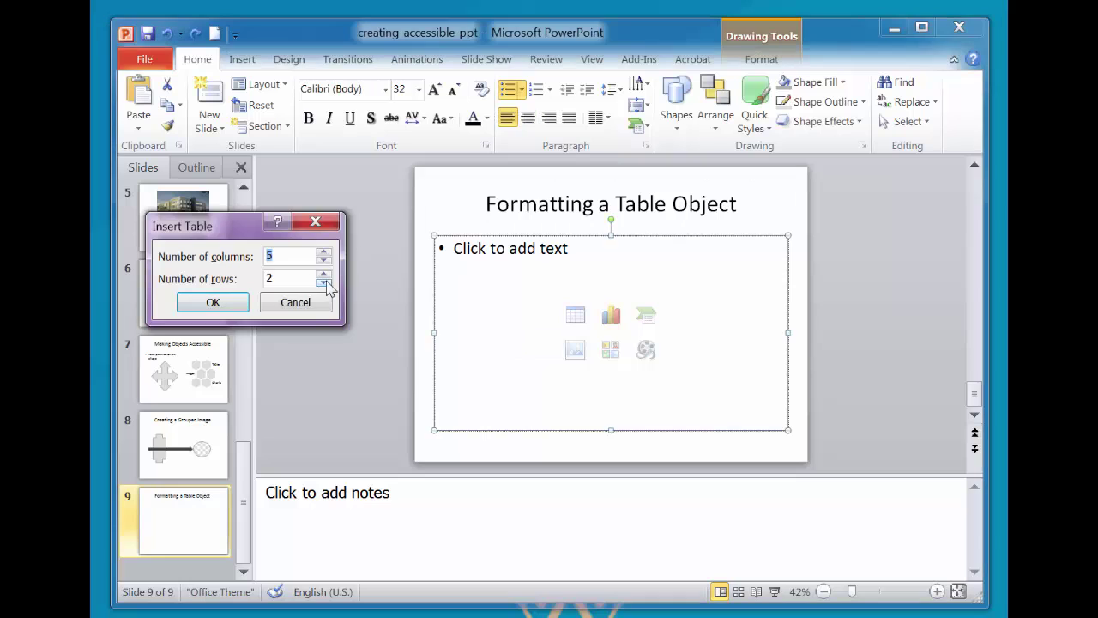
click(324, 274)
click(324, 275)
click(194, 306)
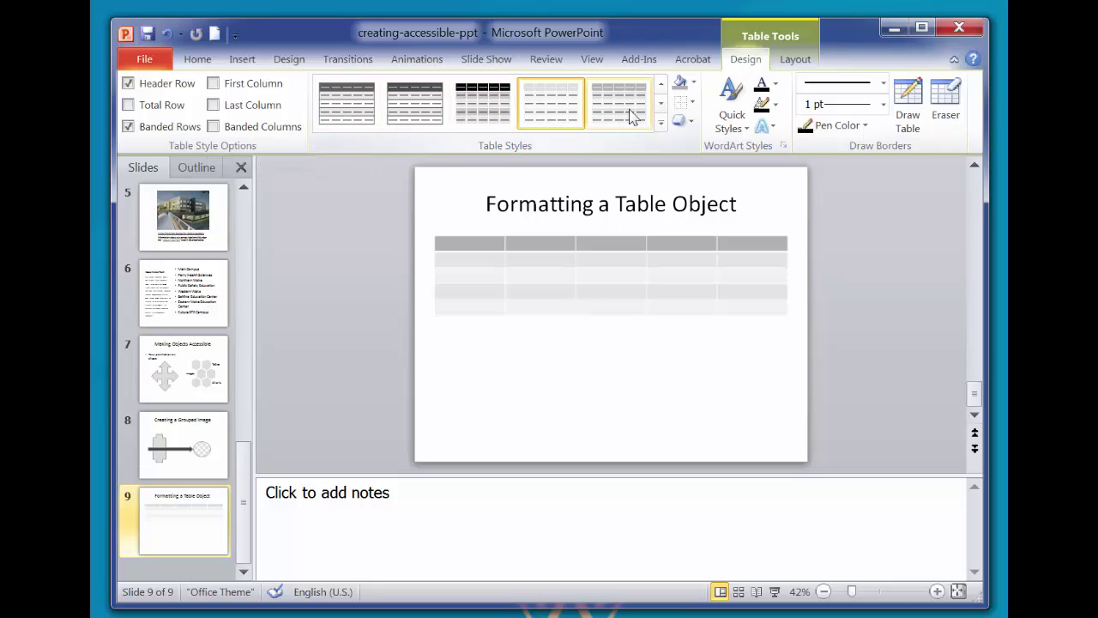
Apply the plain unshaded table style with black gridlines and select the table's header row.
click(662, 123)
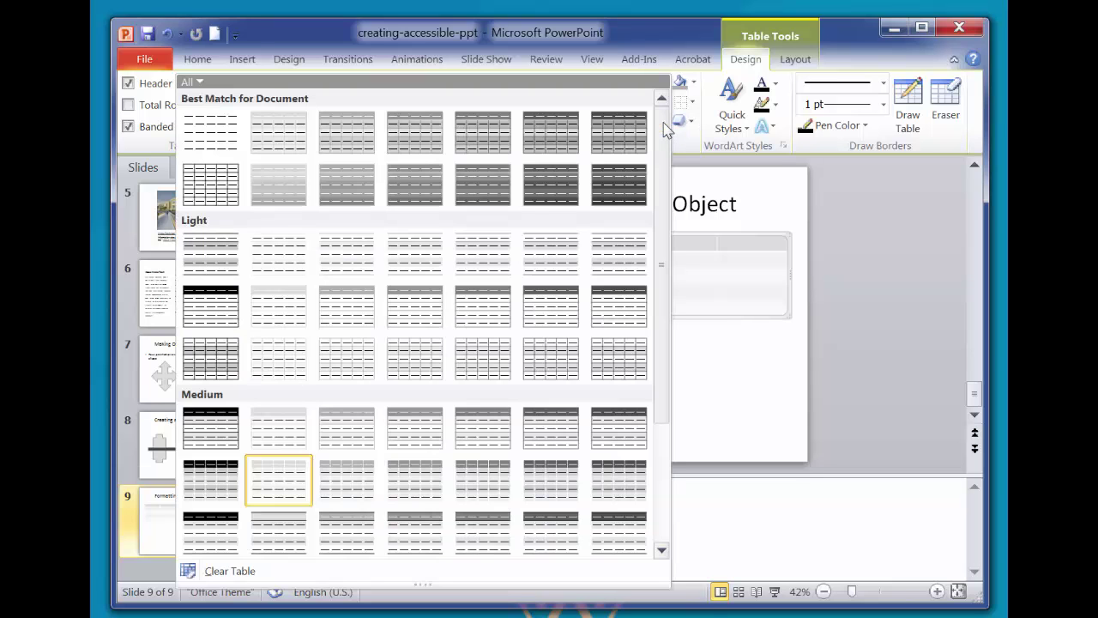
click(209, 193)
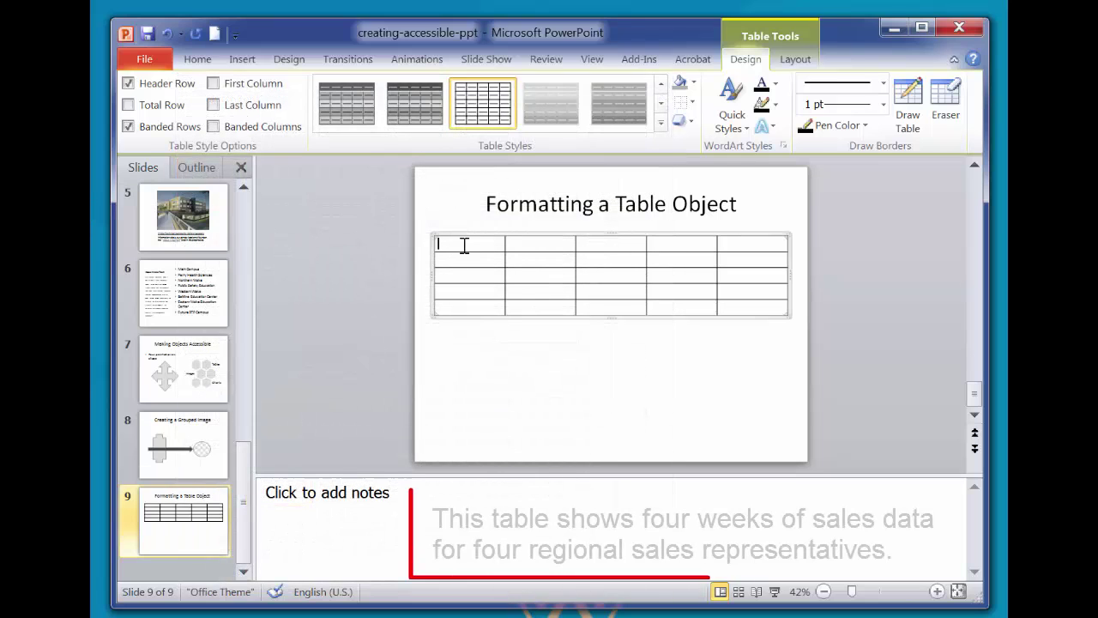
drag(490, 244, 755, 250)
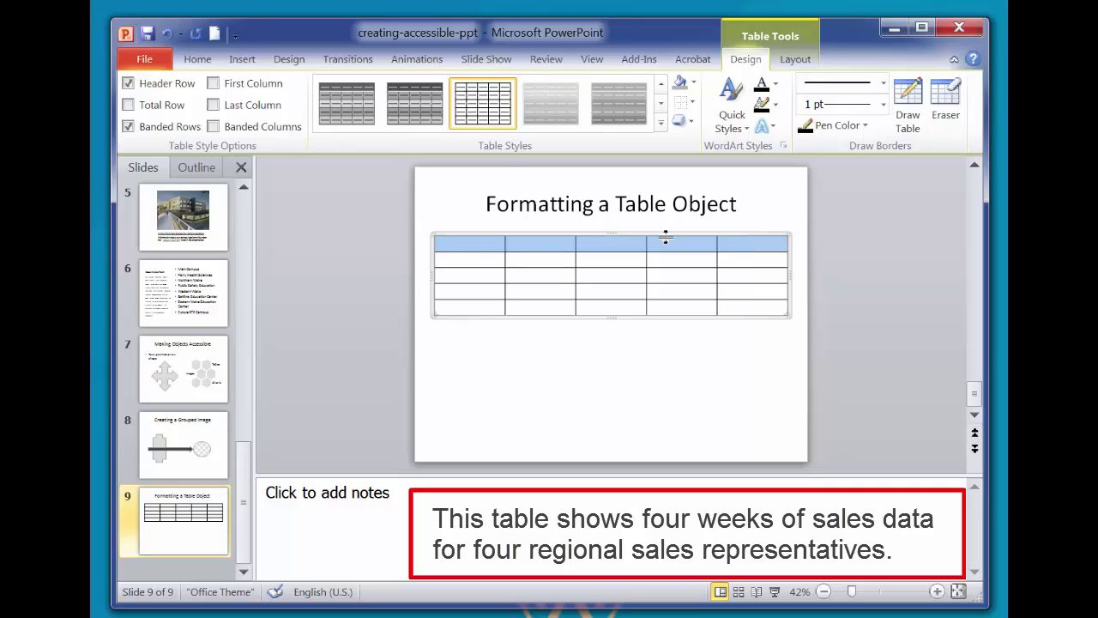
Open the alternative text settings for the table on slide 9.
right_click(787, 234)
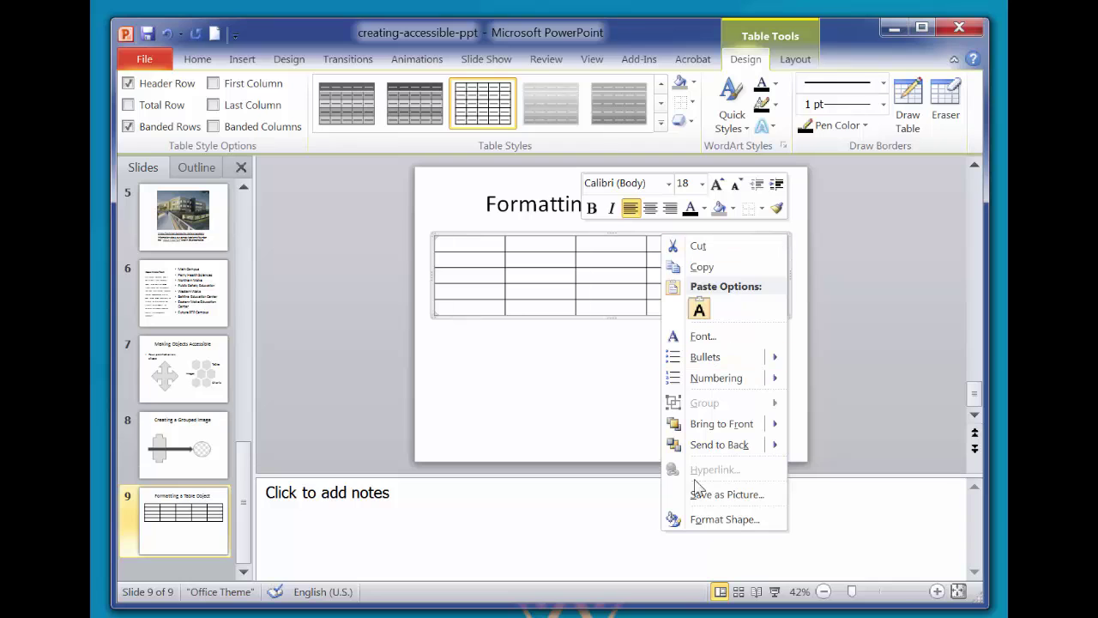
click(716, 519)
click(605, 501)
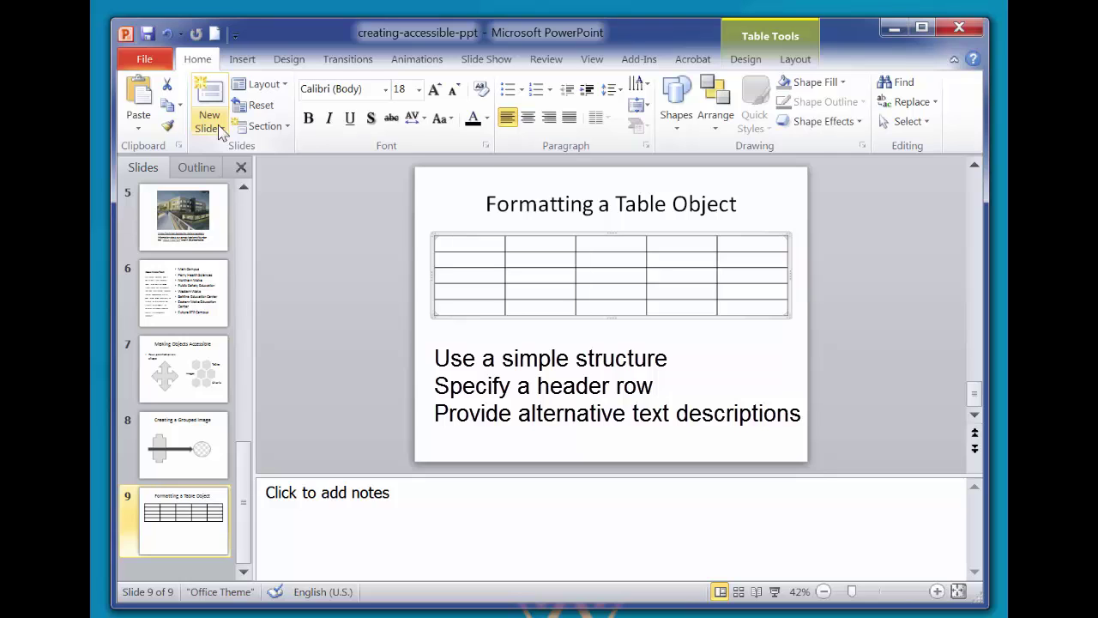
Add a tenth slide with the Title Only layout and title it "Color and Contrast".
click(221, 131)
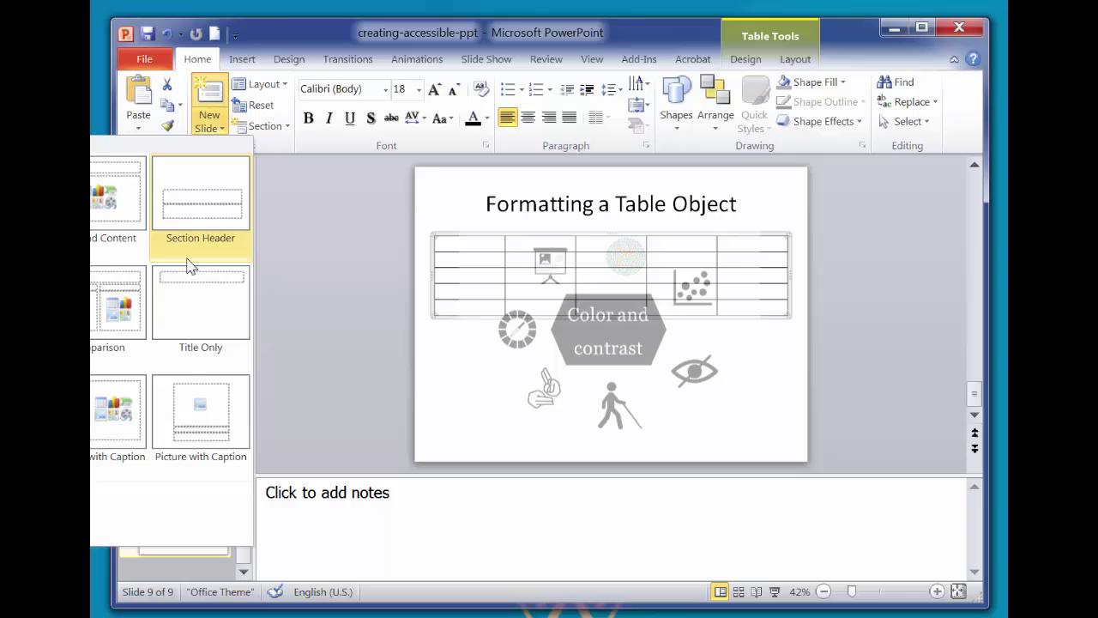
click(200, 313)
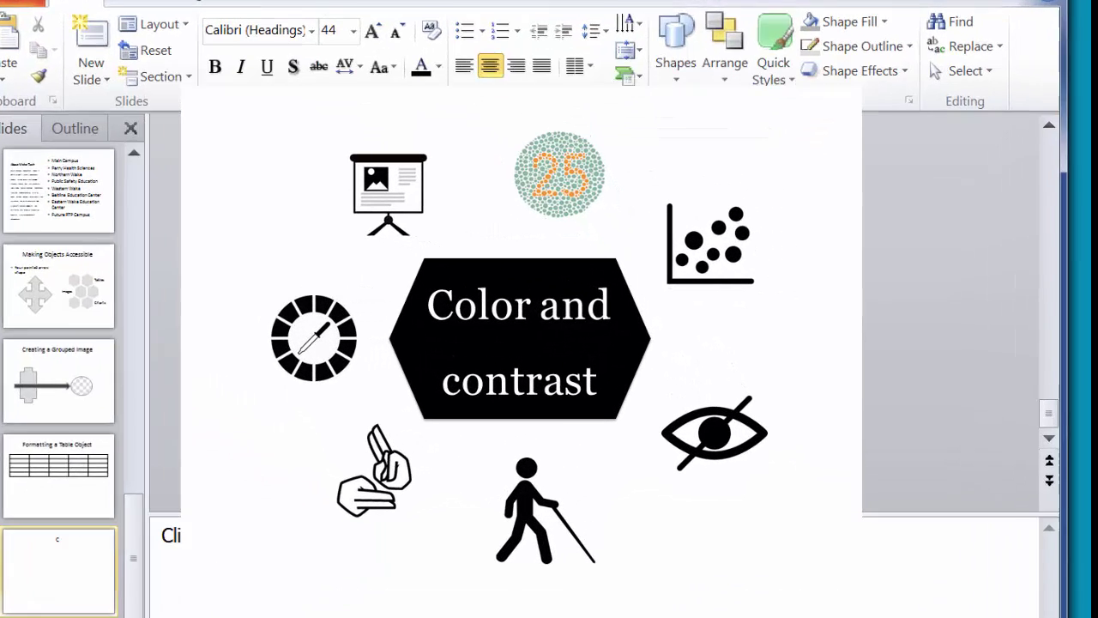
click(583, 191)
text(Color and Contrast)
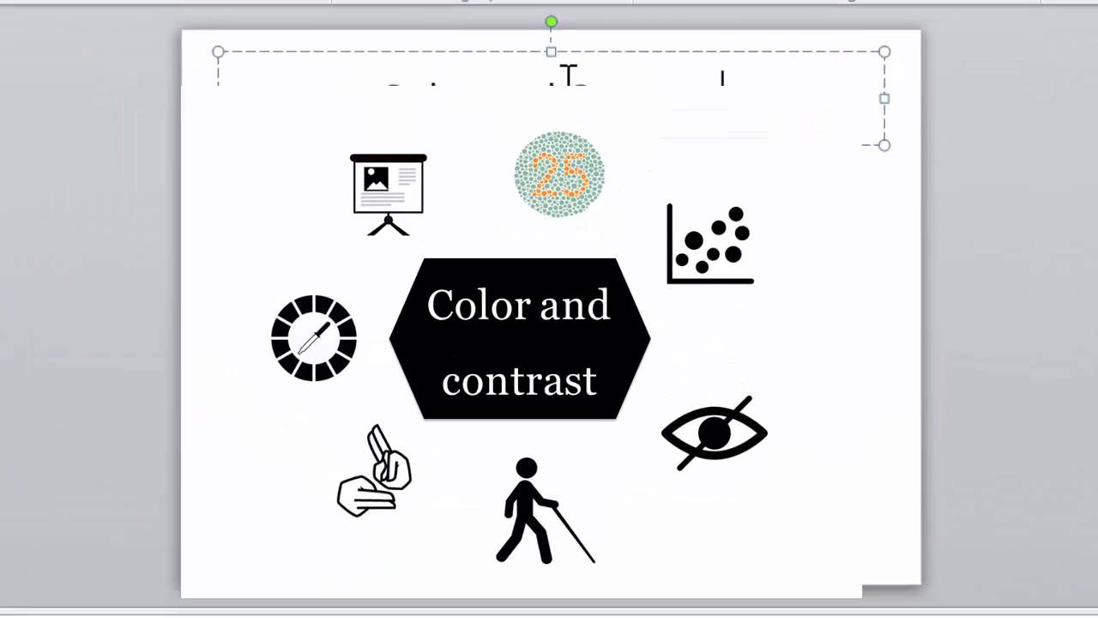
Try a brown textured fill as the background of slide 10 and replace it with a solid fill.
key(Escape)
key(Escape)
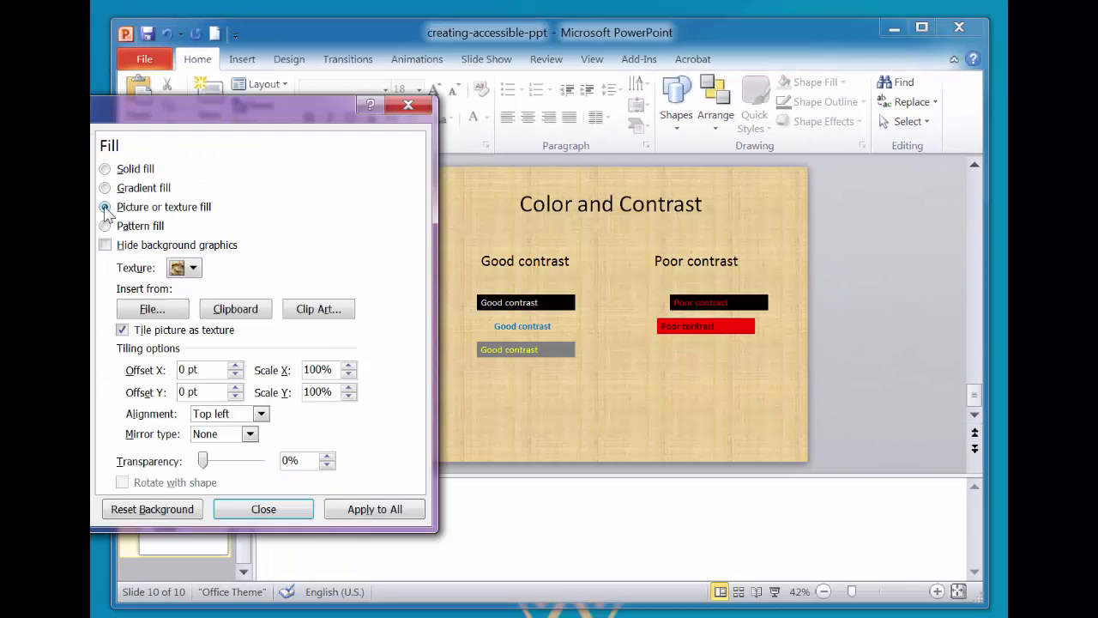
click(184, 267)
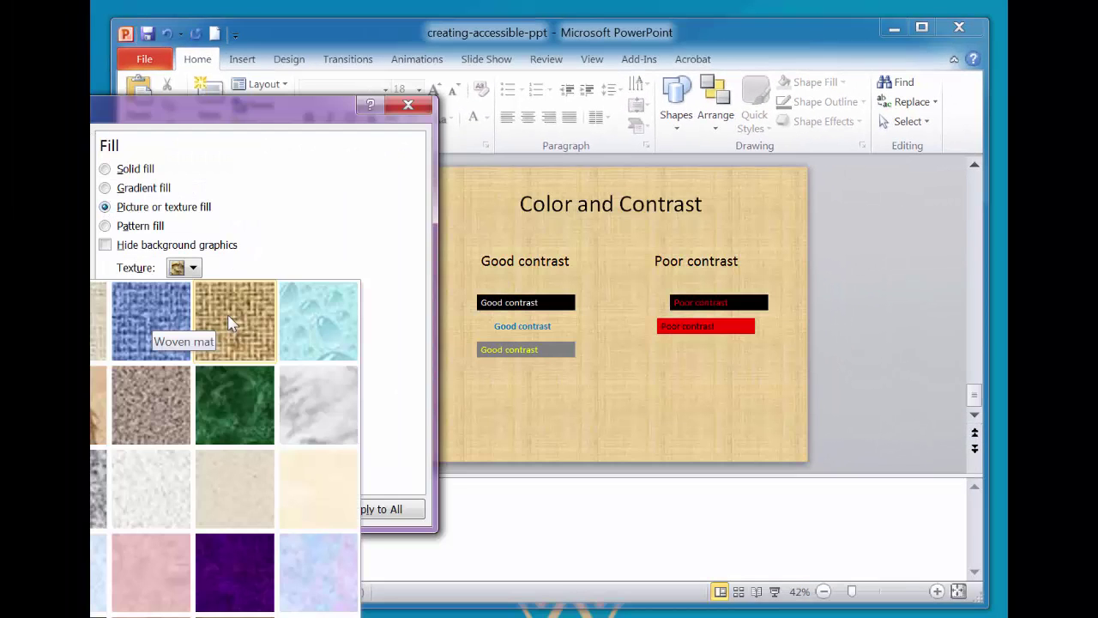
click(94, 611)
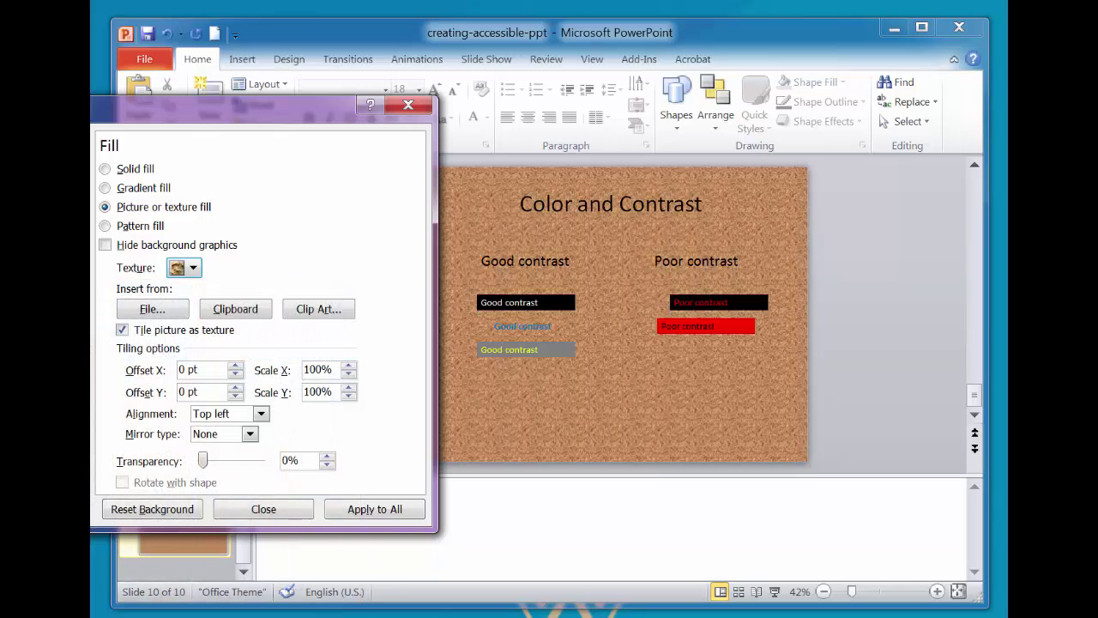
click(104, 169)
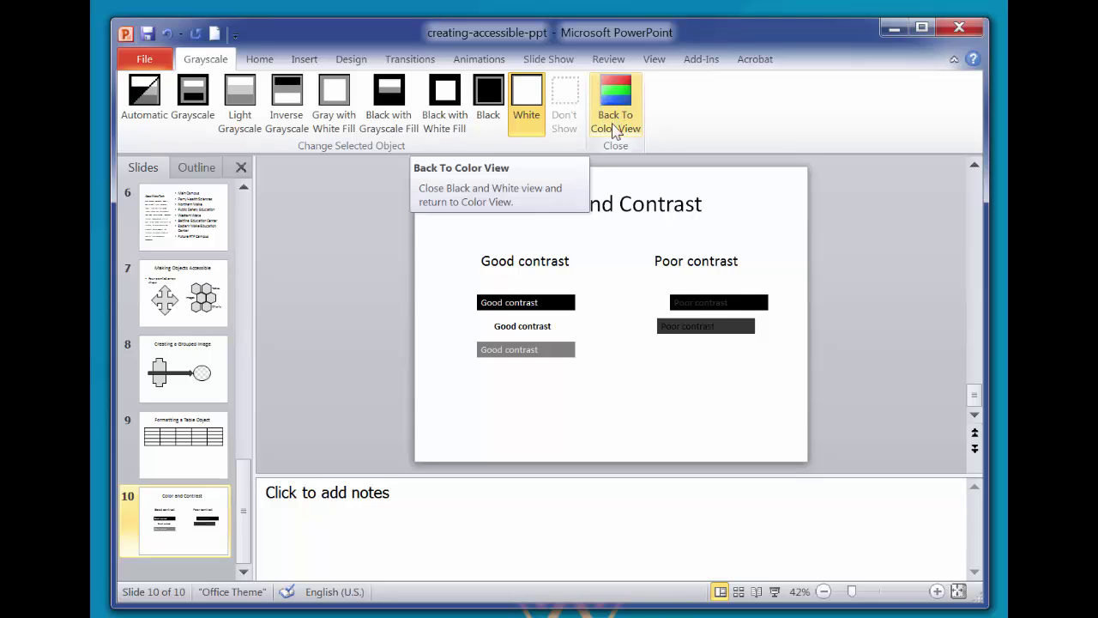
Leave grayscale mode, preview slide 10 in black and white, and return to color view to check its contrast.
click(616, 120)
click(591, 60)
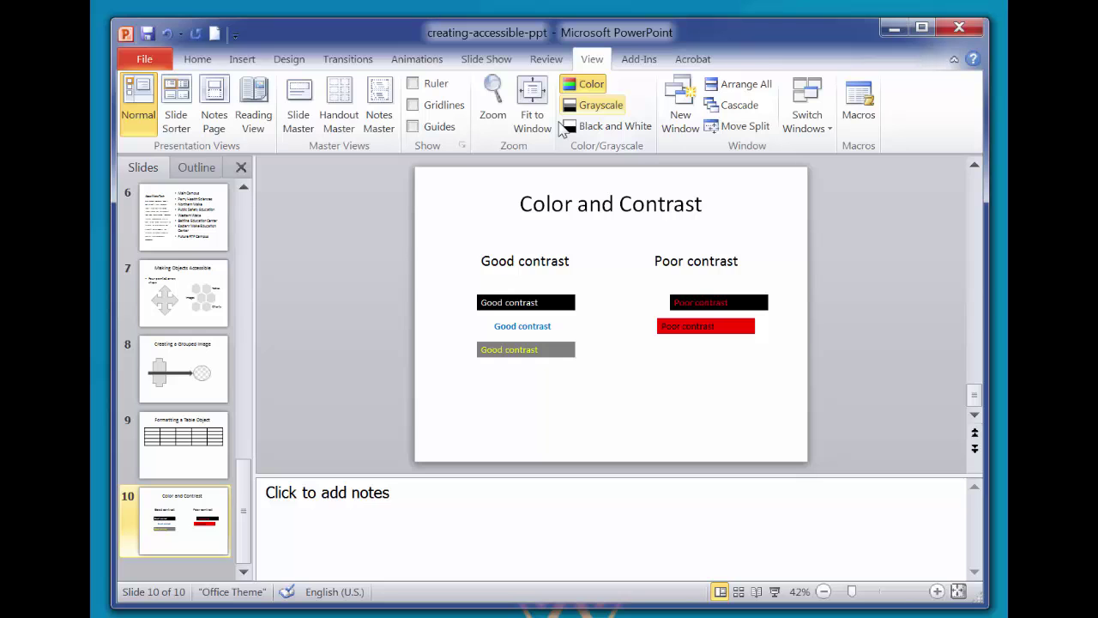
click(563, 127)
click(614, 114)
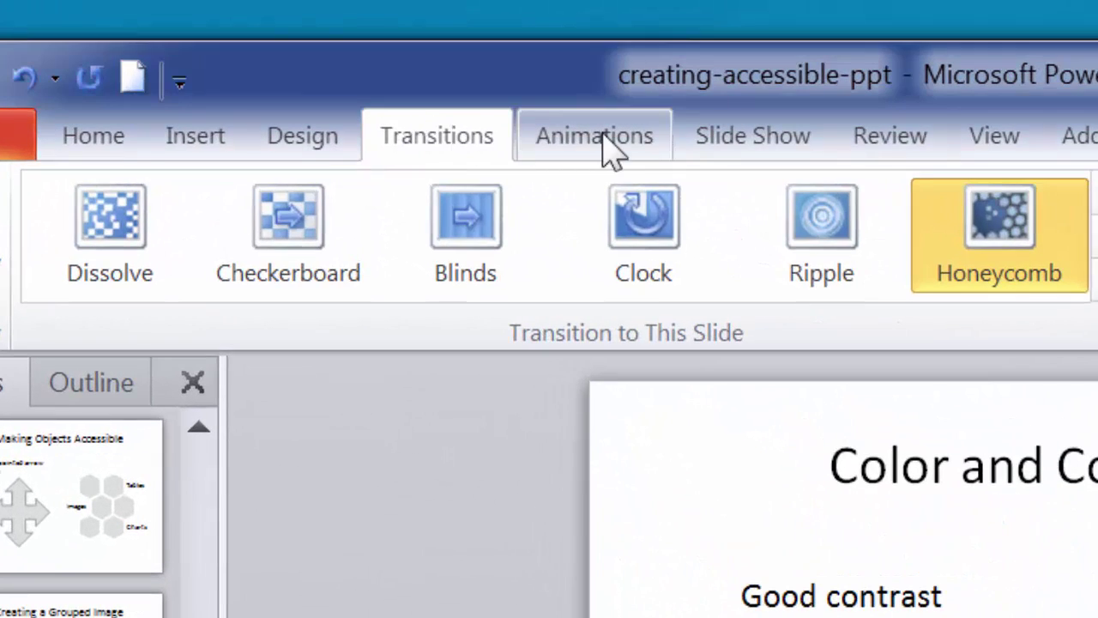
Apply the Honeycomb transition to the "Color and Contrast" slide.
click(611, 151)
click(429, 153)
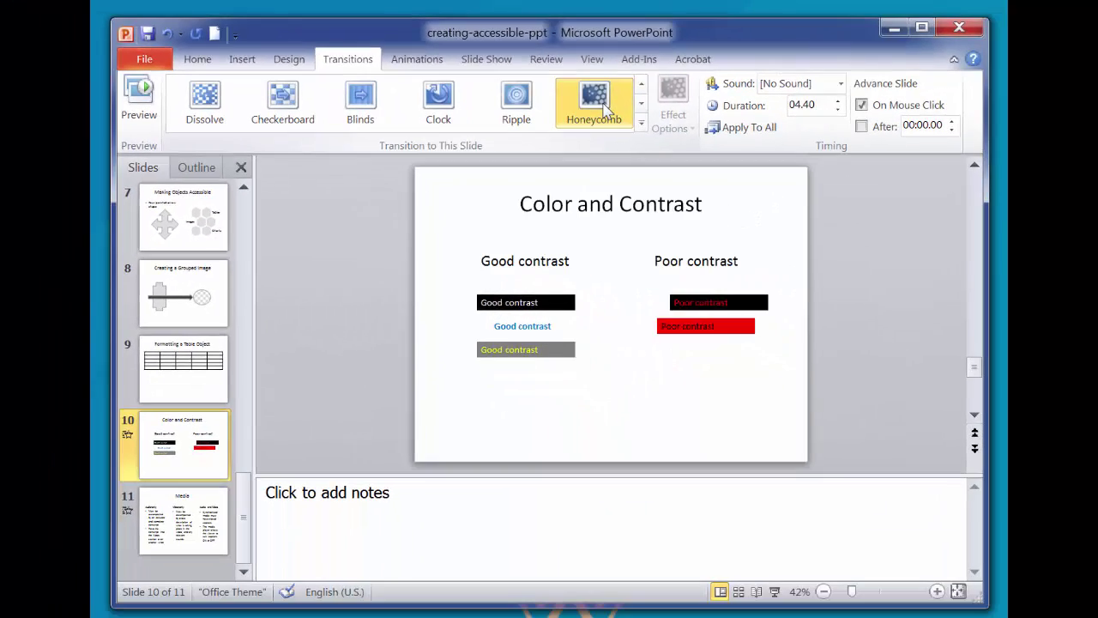
click(1021, 234)
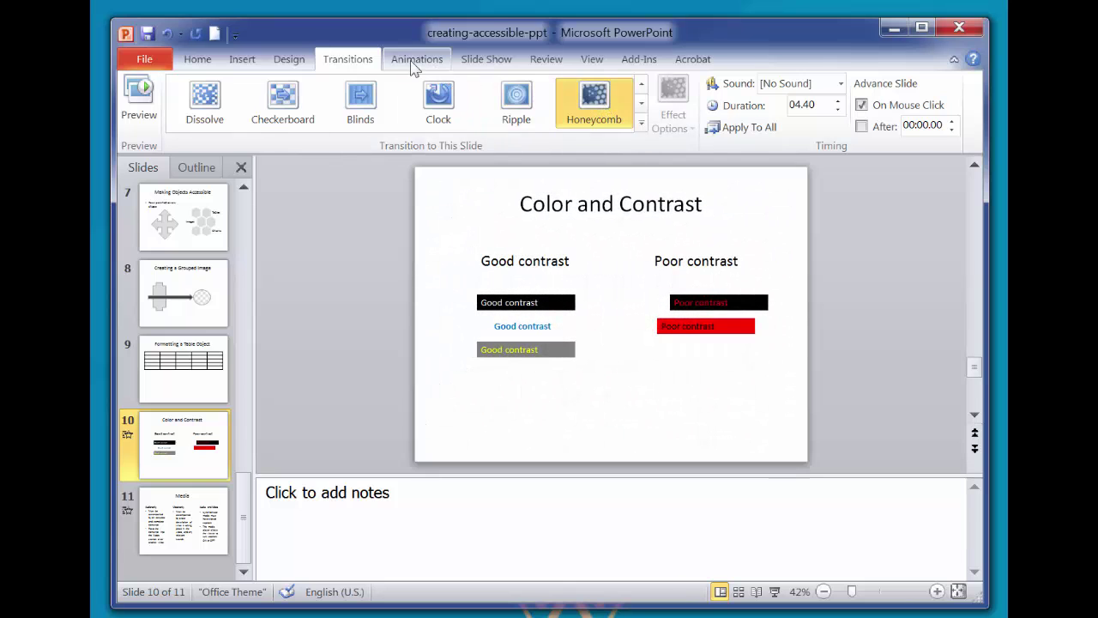
Apply the Bounce animation to the bulleted text under "Audio-only" on slide 11.
click(417, 59)
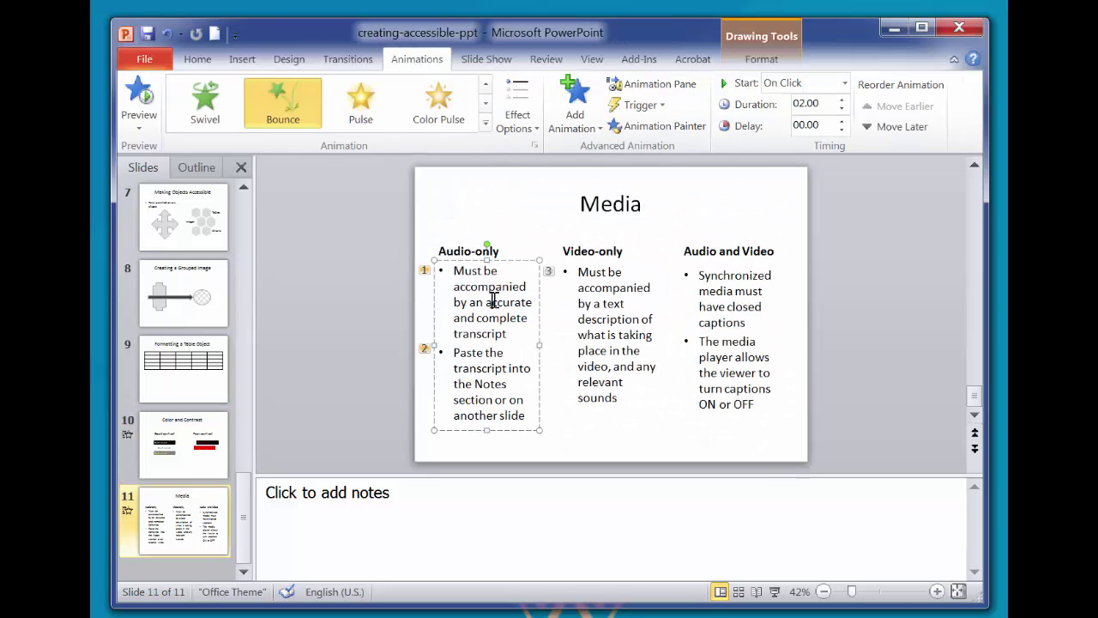
click(279, 111)
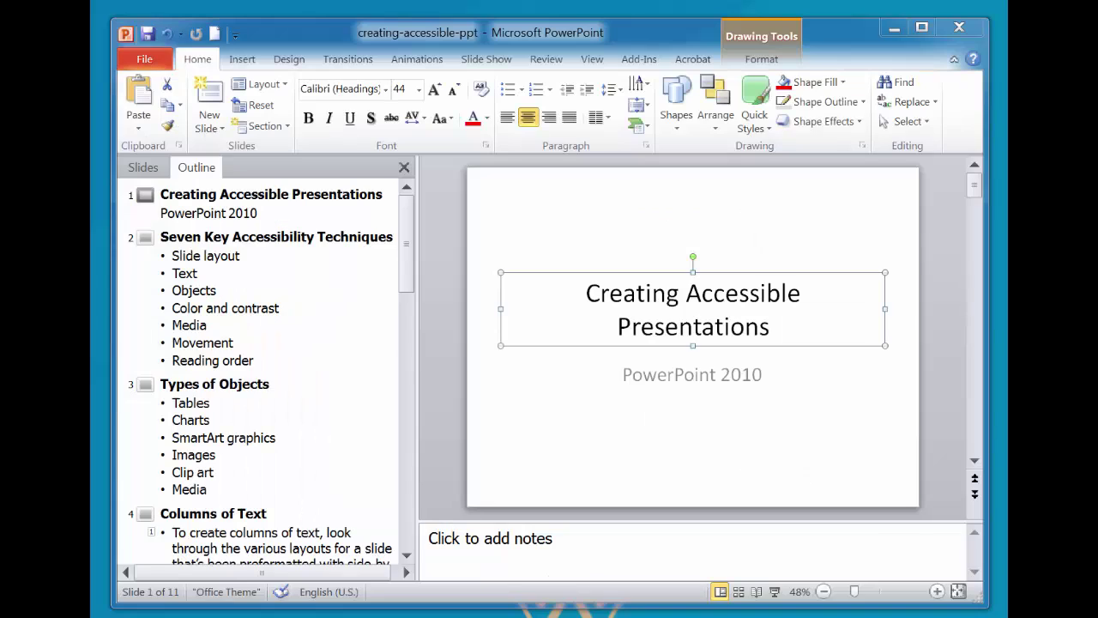
Compare the slide thumbnails with the outline and open slide 4, "Columns of Text", from the outline.
click(144, 169)
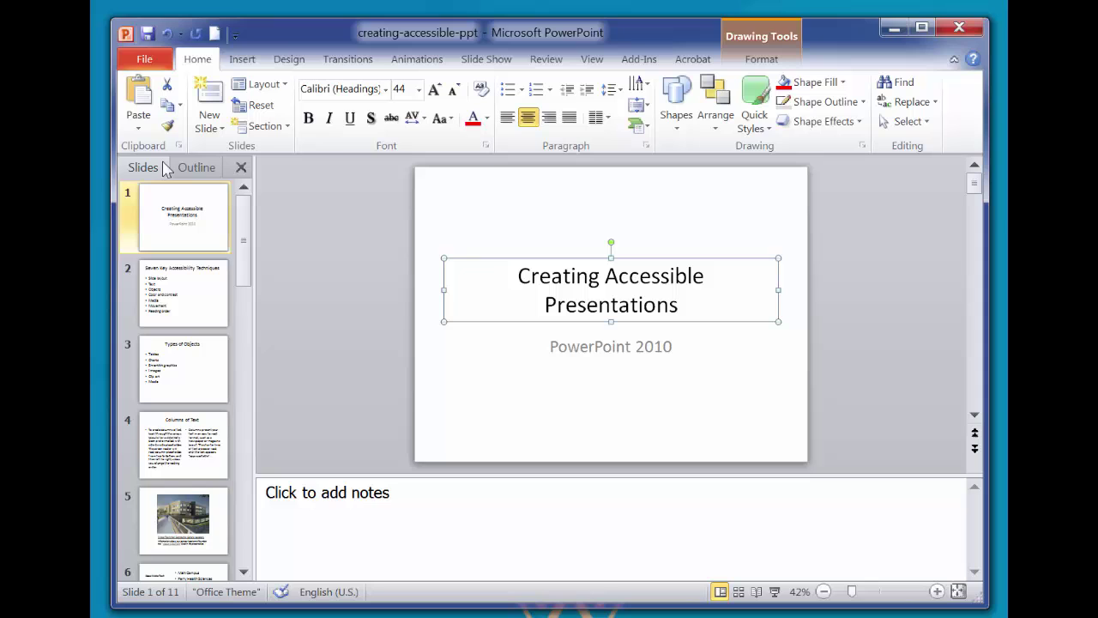
click(196, 167)
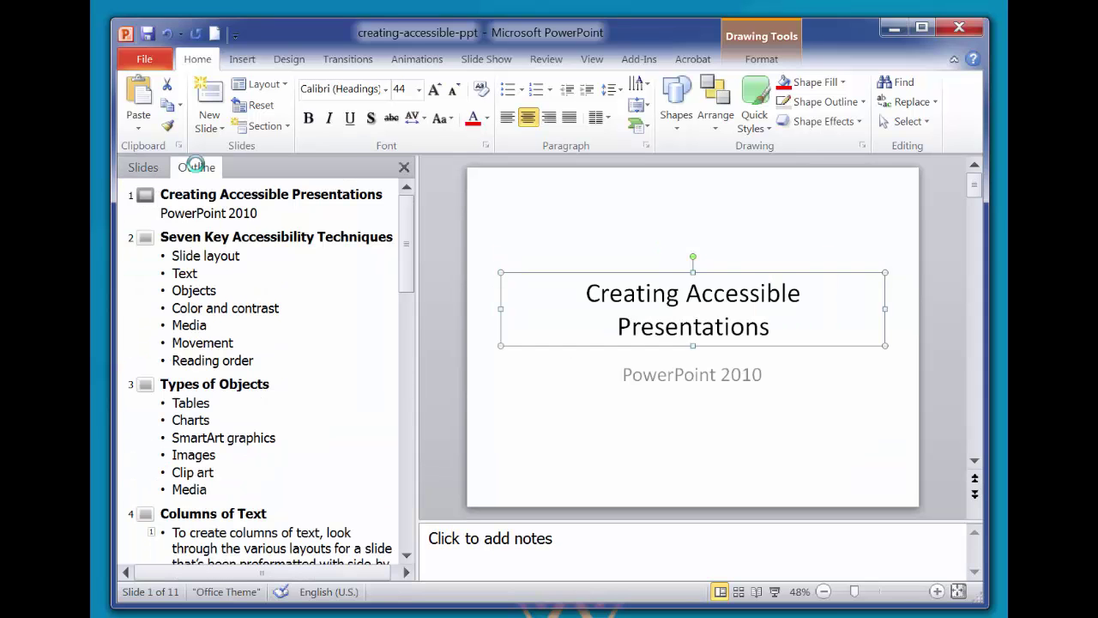
click(201, 233)
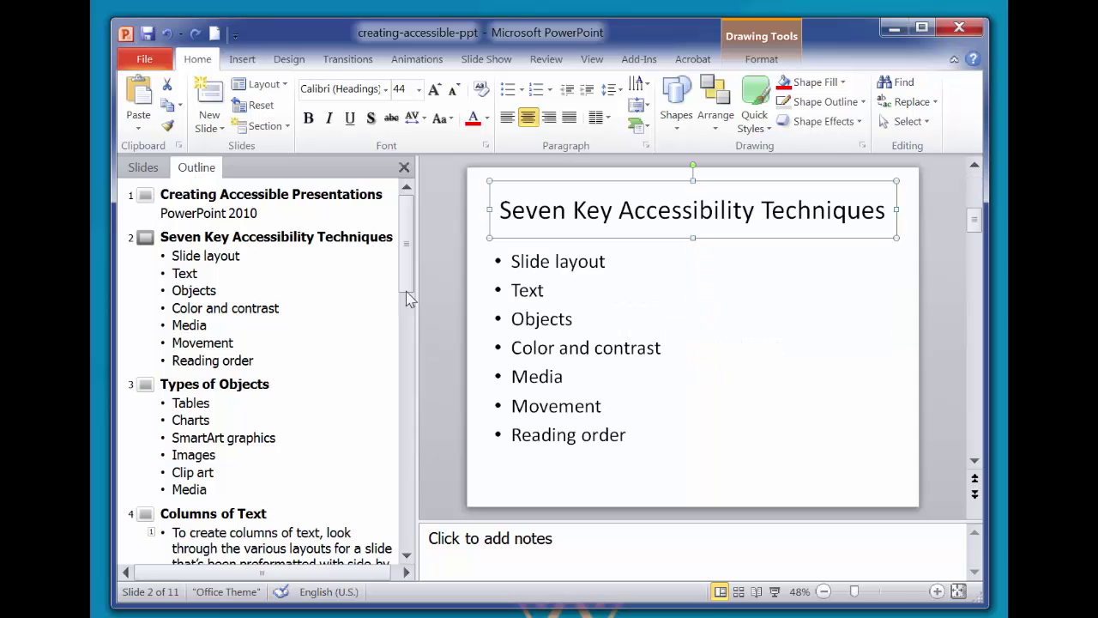
drag(410, 262, 411, 340)
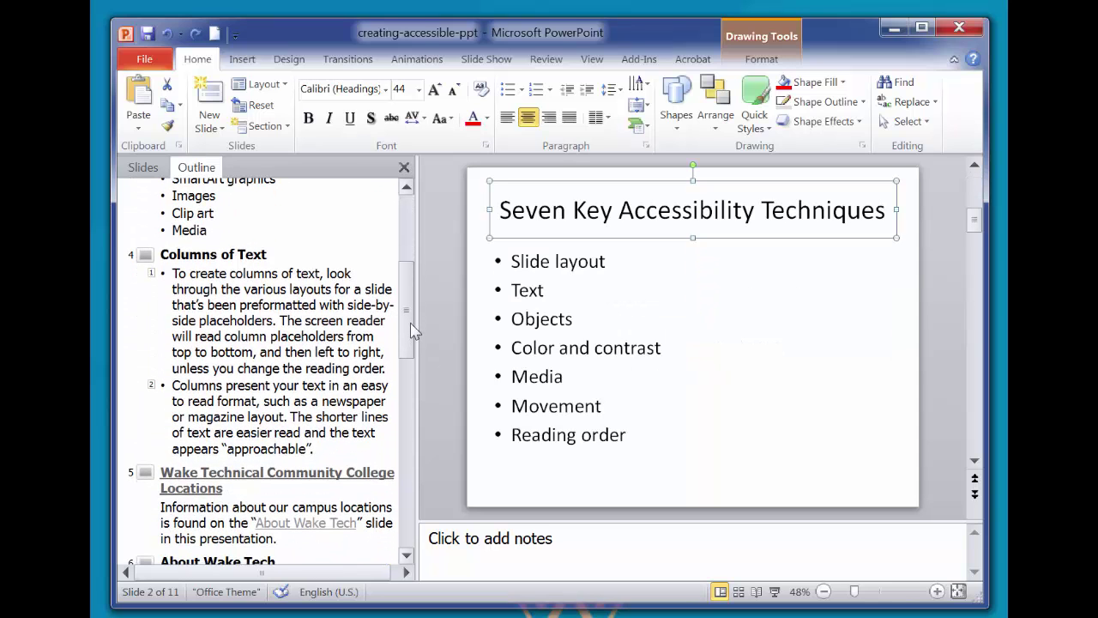
click(142, 254)
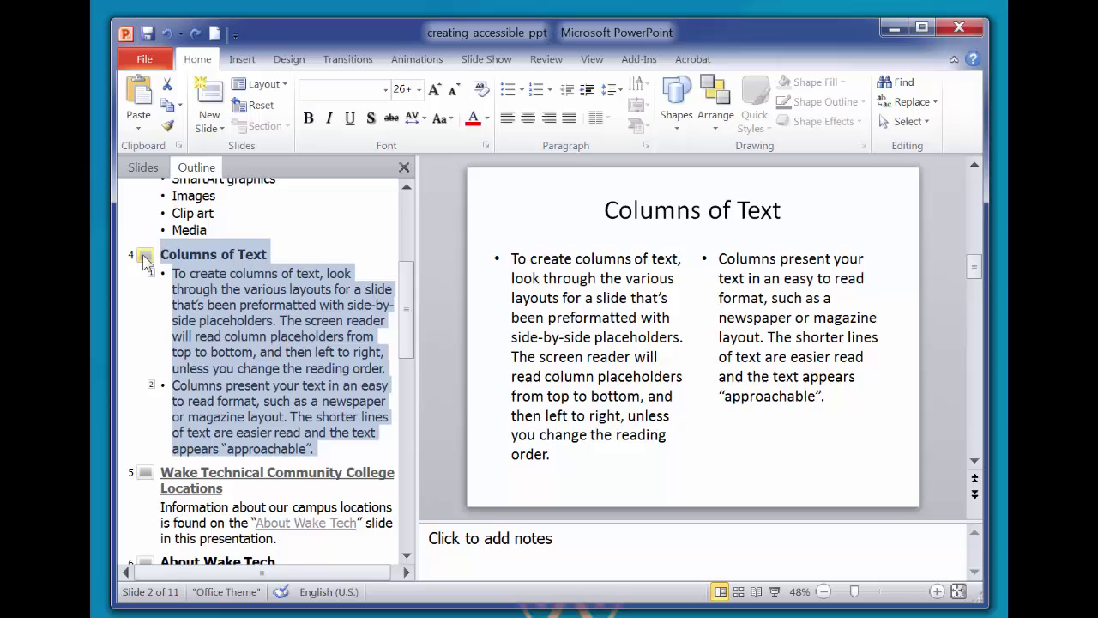
Step through the title and the two text columns on slide 4 to check their reading order.
click(615, 210)
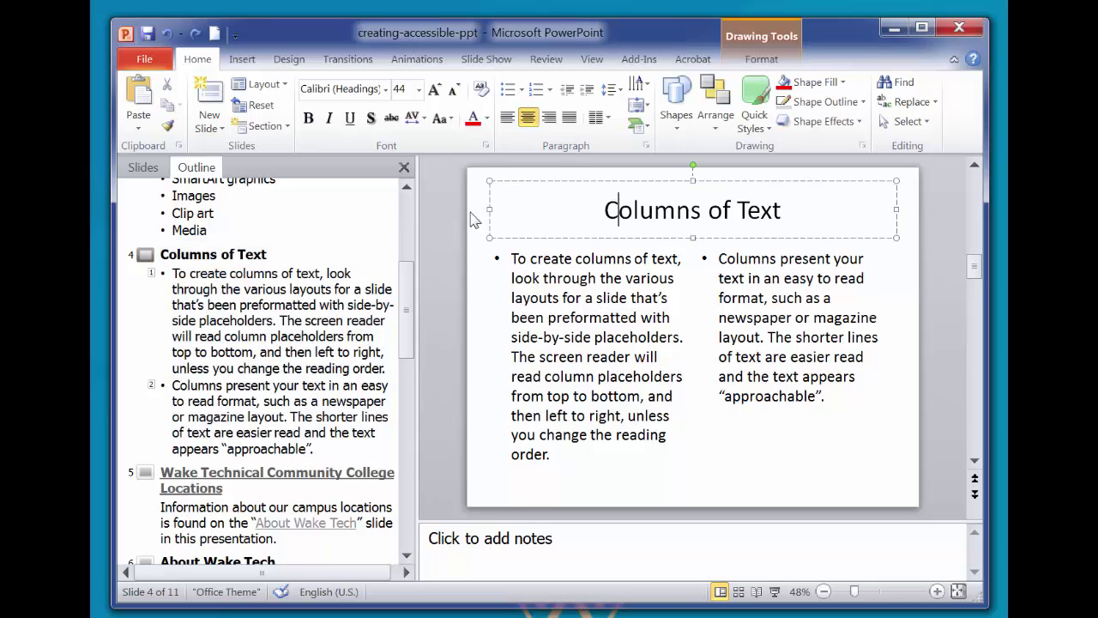
click(490, 237)
key(Tab)
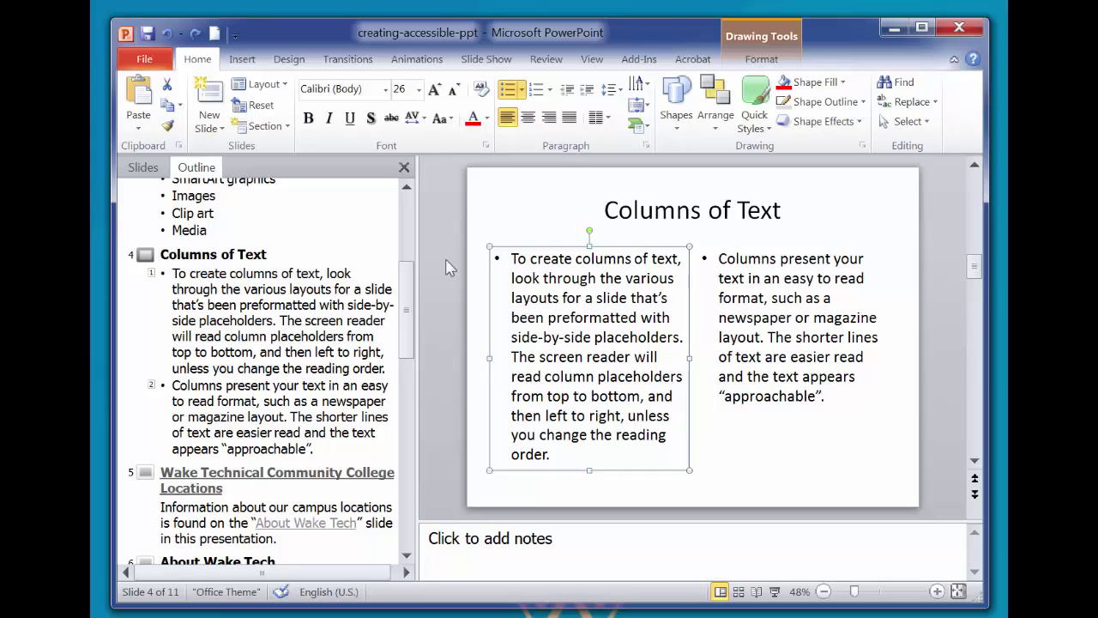
key(Tab)
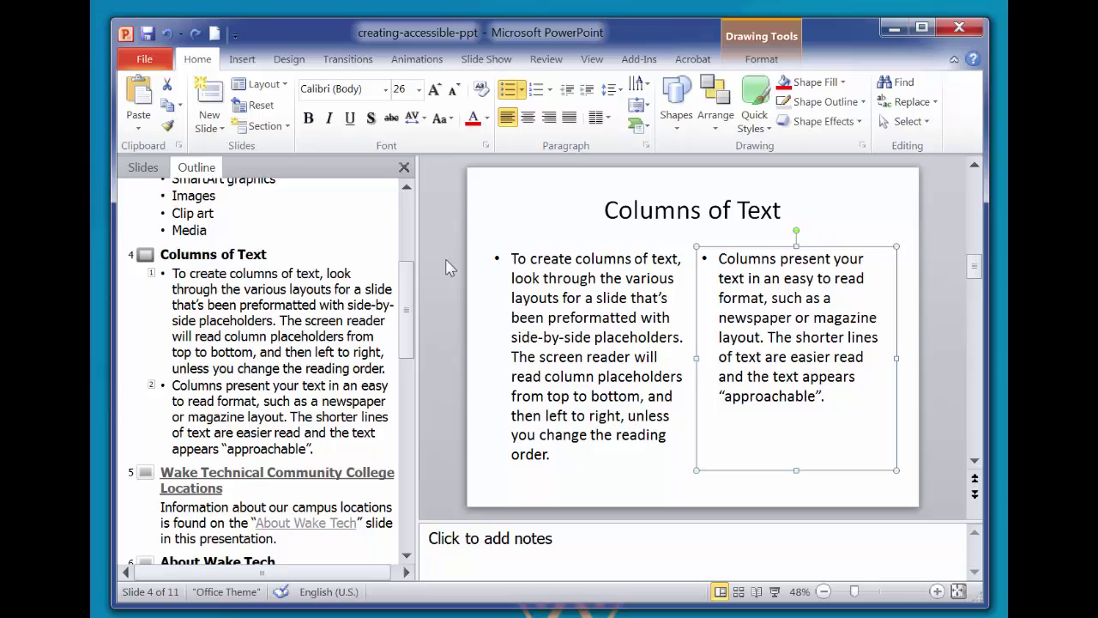
key(Tab)
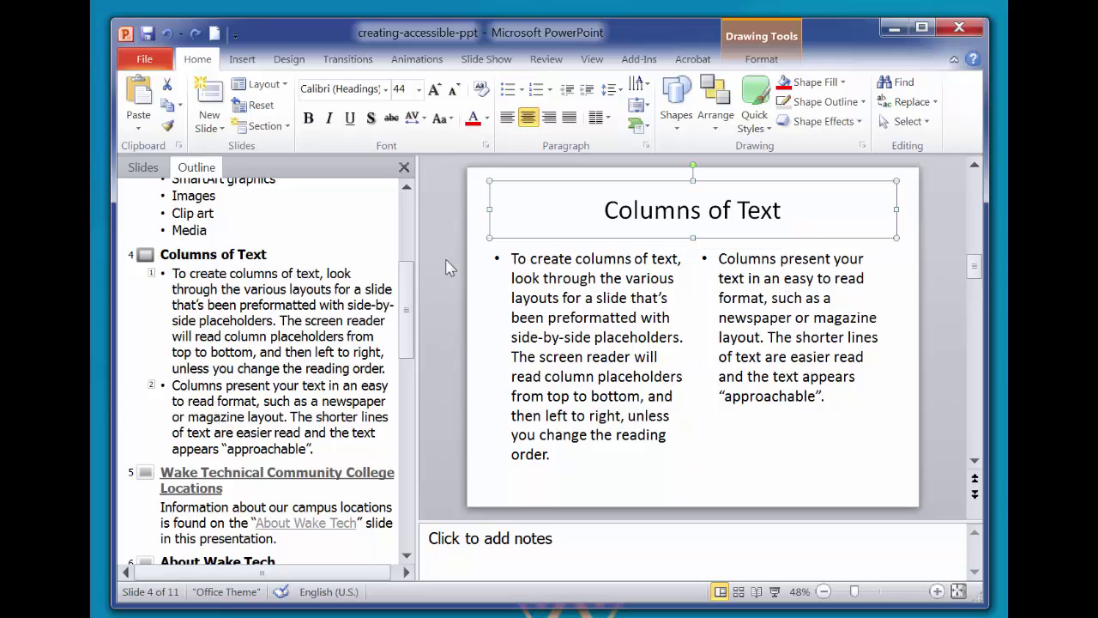
key(Tab)
key(Tab)
key(Tab)
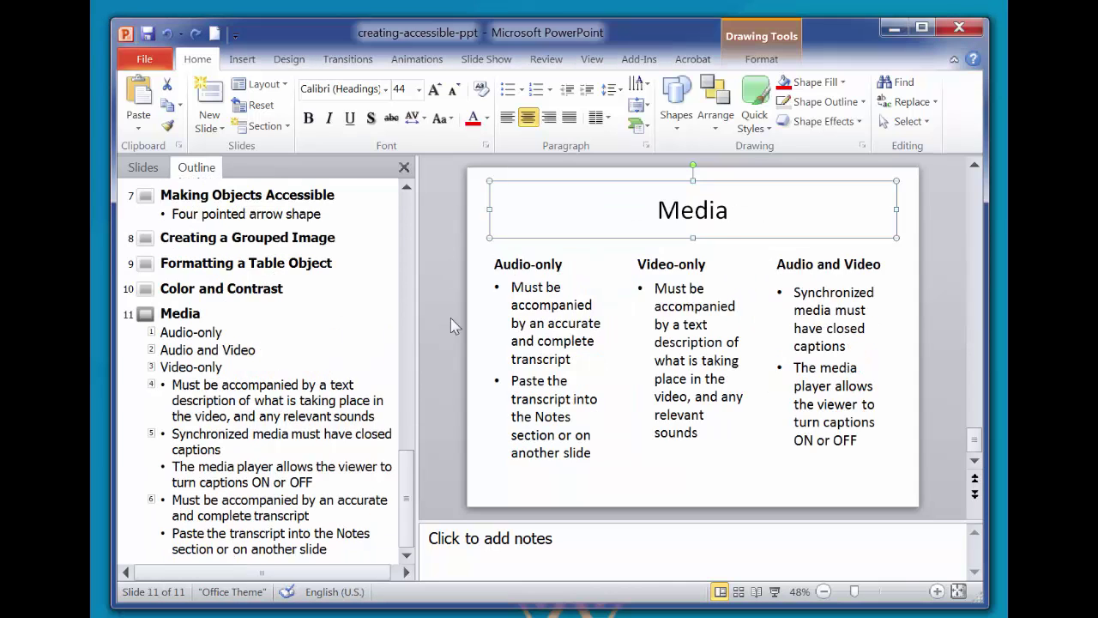
Step through the title, headings and text placeholders on the "Media" slide to check their reading order.
key(Tab)
key(Tab)
key(Tab)
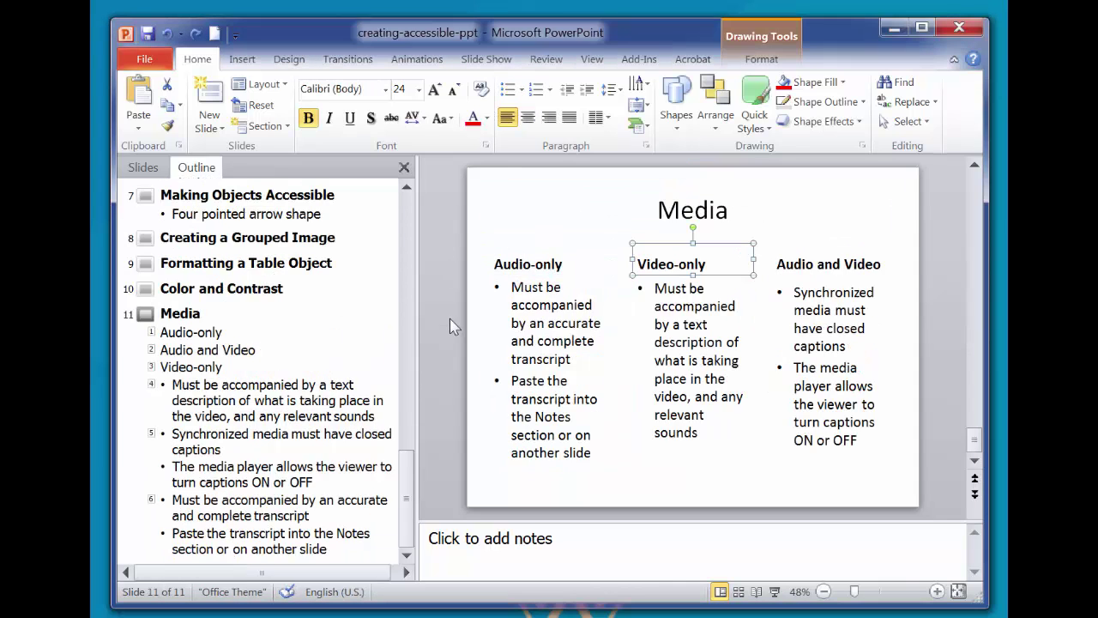
key(Tab)
key(Tab)
key(Tab)
key(Tab)
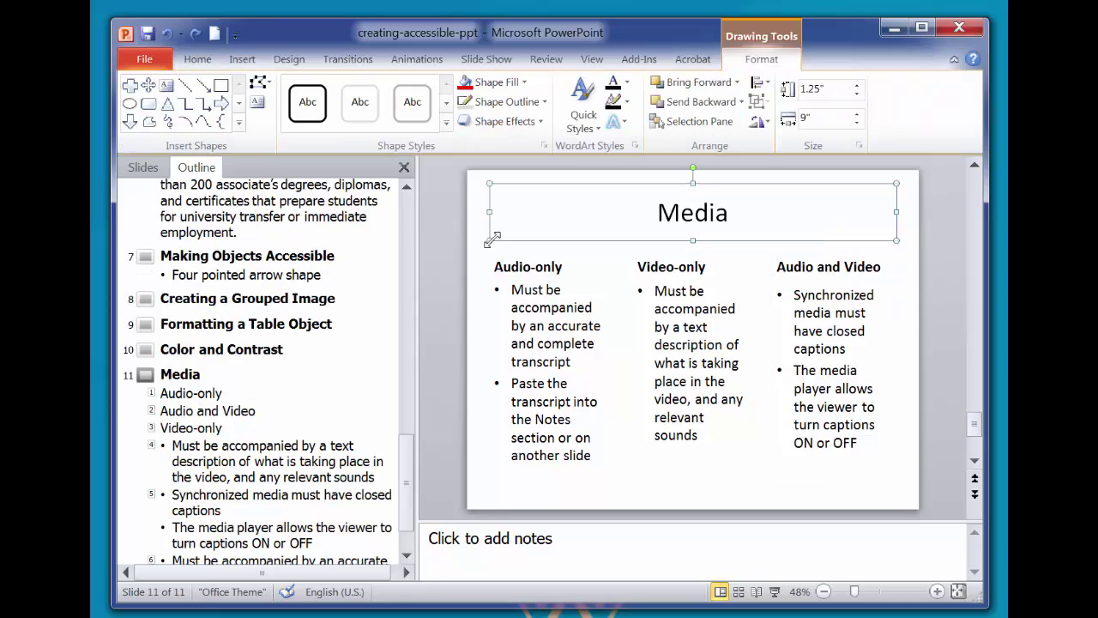
Bring the "Audio-only" heading and the bulleted text below it to the front on slide 11 to rearrange the reading order.
right_click(493, 238)
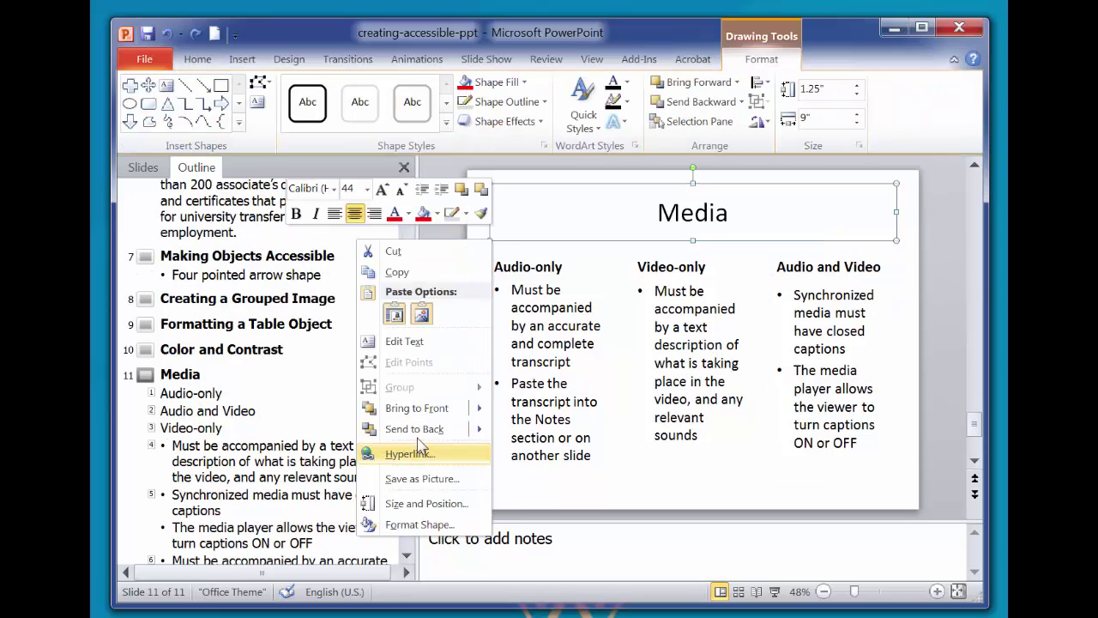
key(Escape)
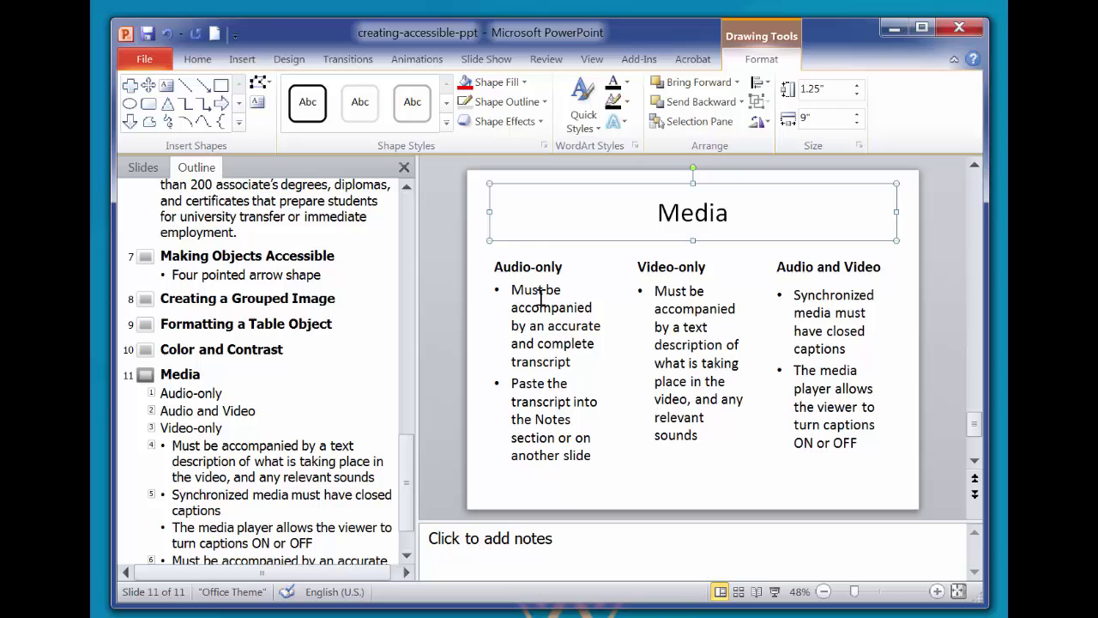
click(543, 267)
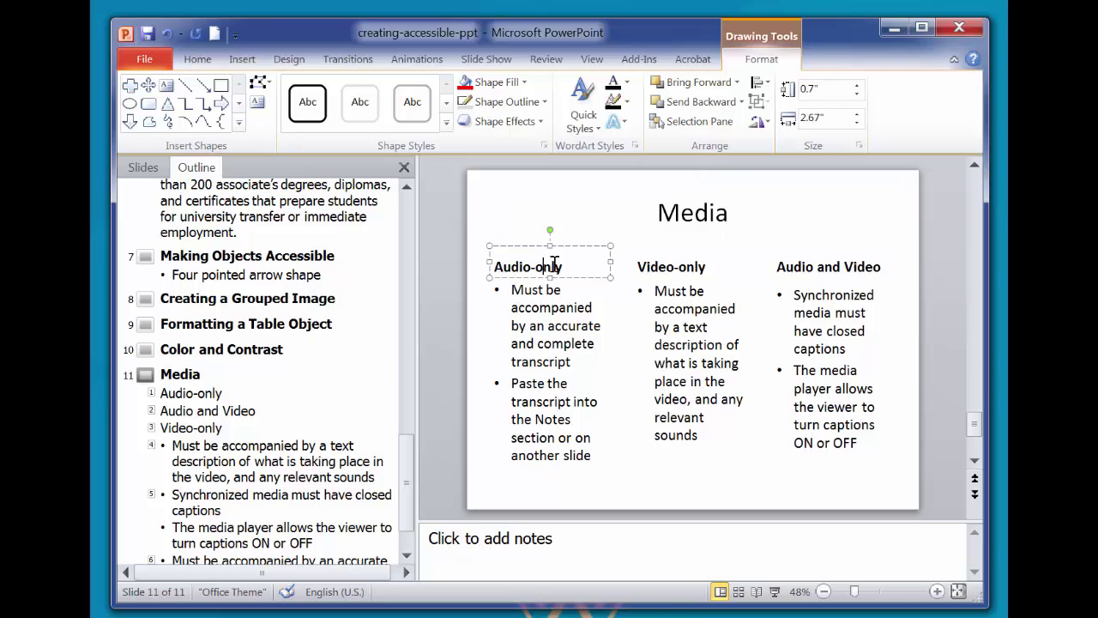
right_click(609, 273)
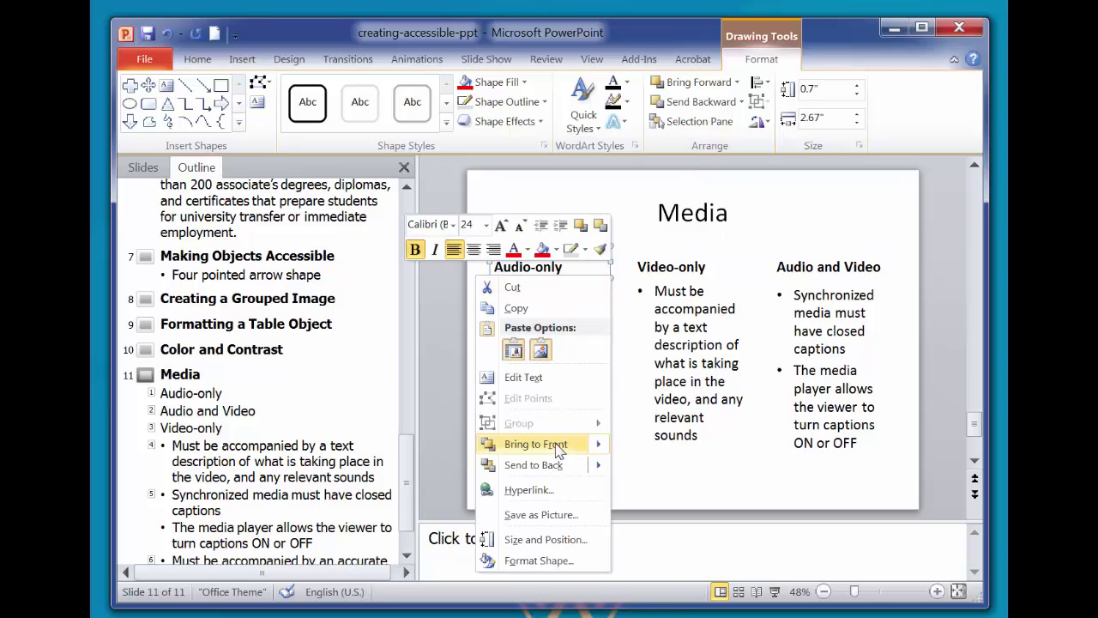
click(536, 444)
click(556, 387)
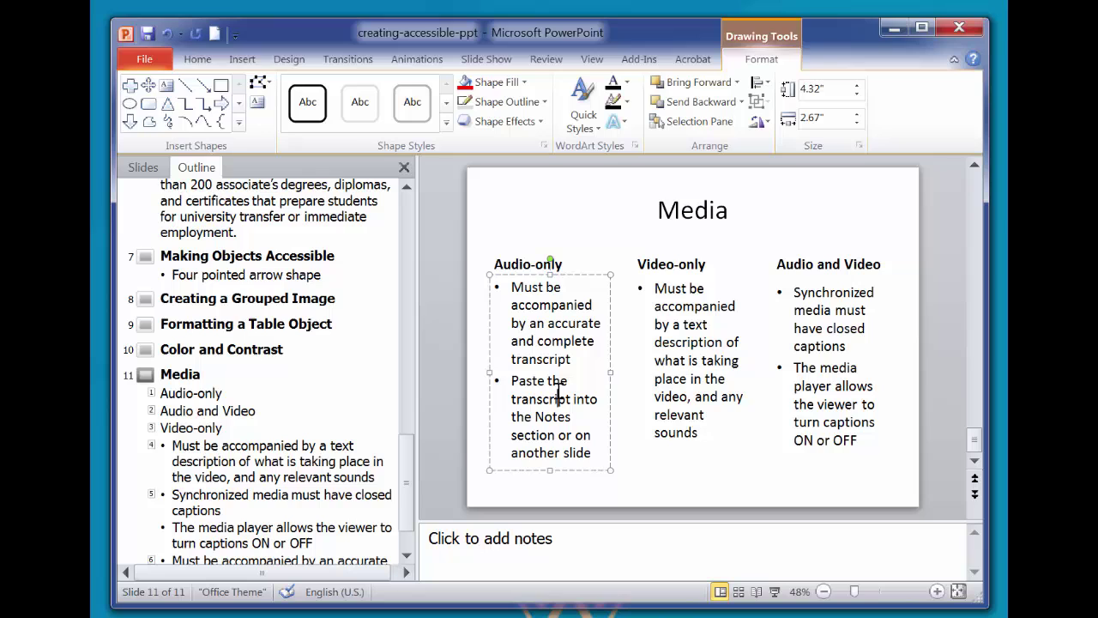
right_click(609, 273)
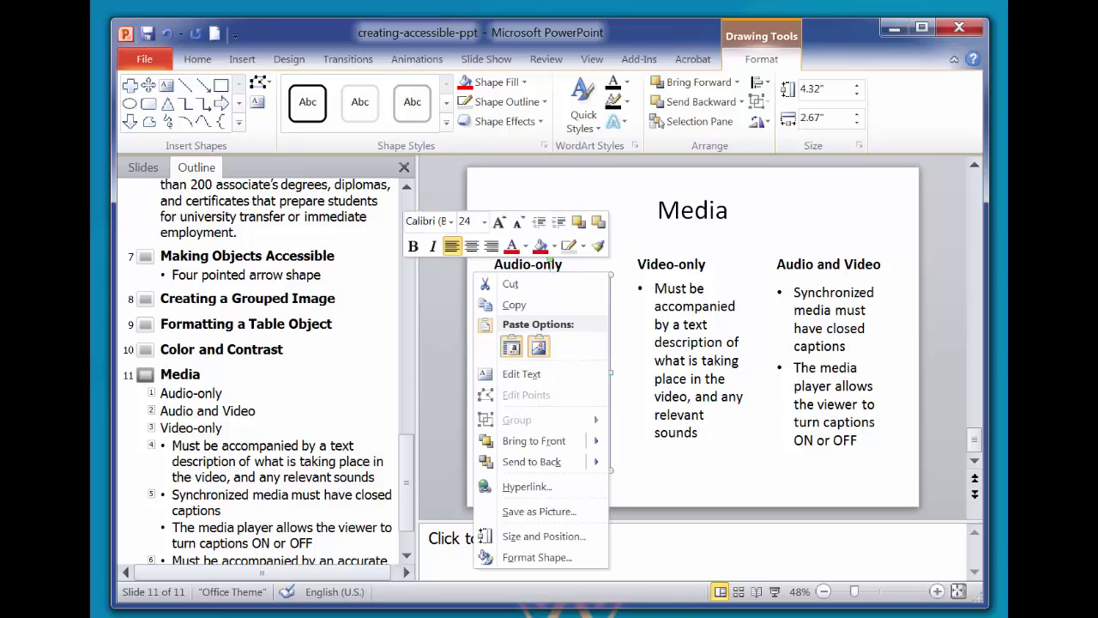
click(533, 440)
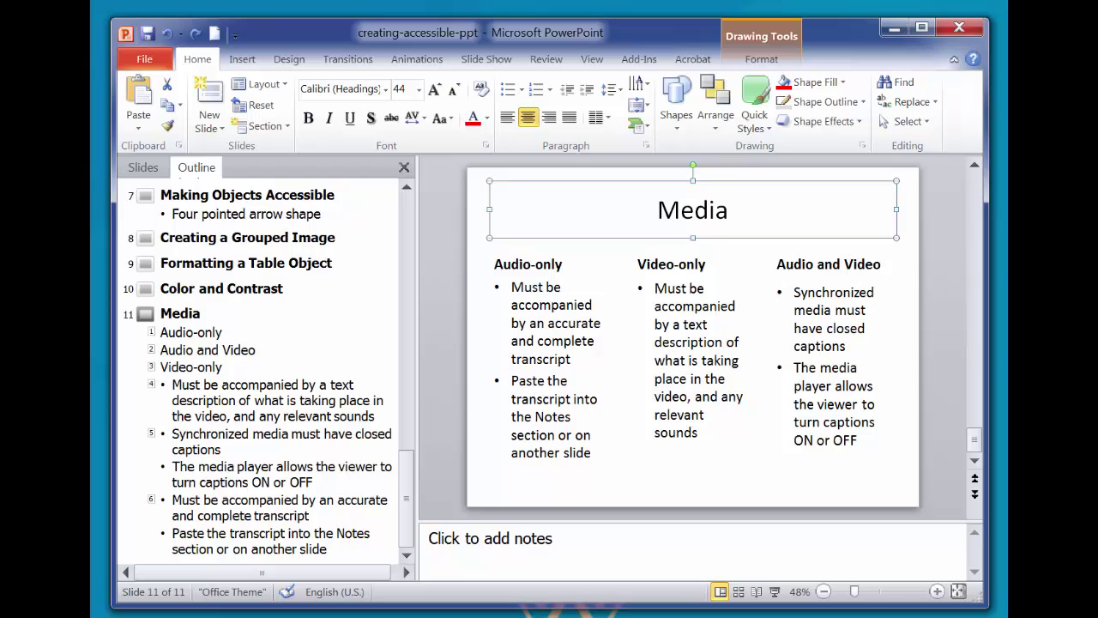
Recheck the reading order of the objects on slide 11 and open the Selection Pane.
key(Tab)
key(Tab)
key(Tab)
key(Tab)
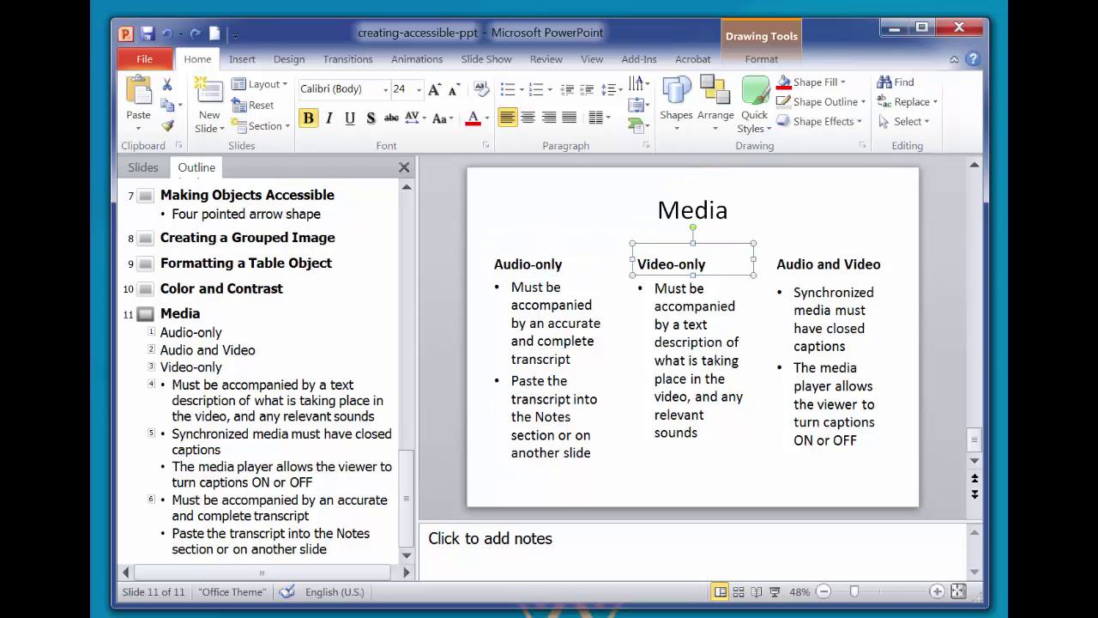
key(Tab)
double_click(489, 373)
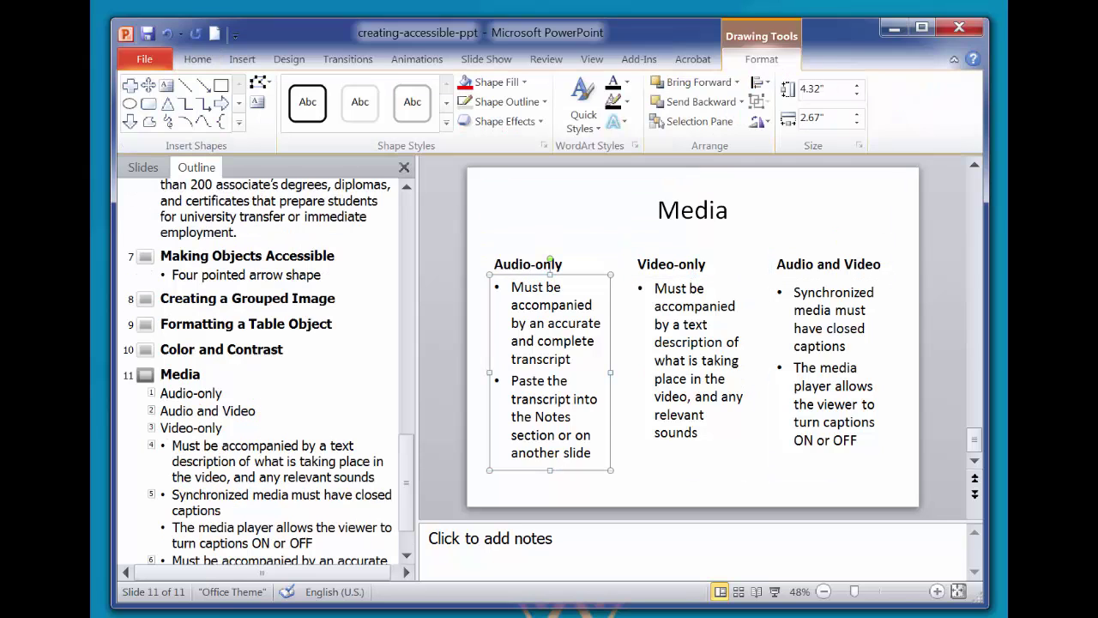
click(691, 121)
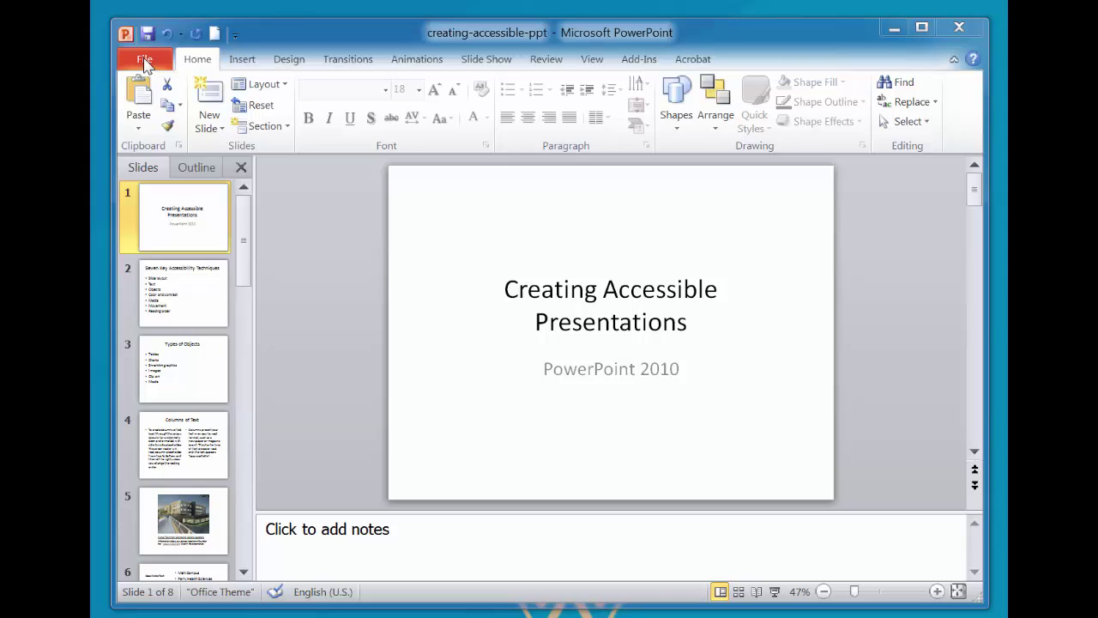
Run the Accessibility Checker on the presentation.
click(144, 60)
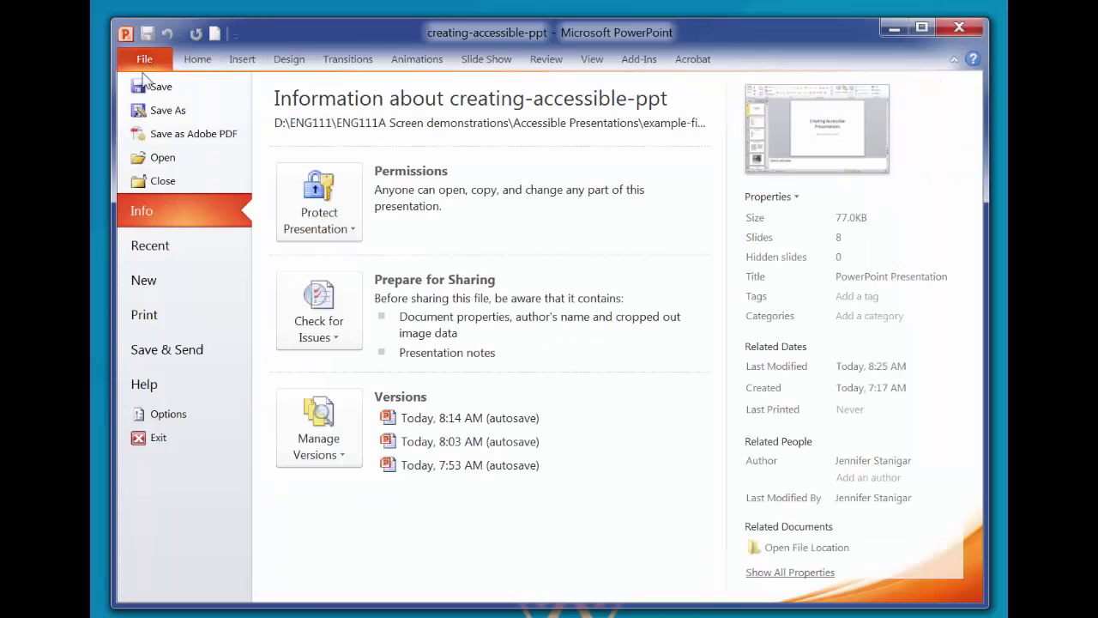
click(307, 342)
click(307, 350)
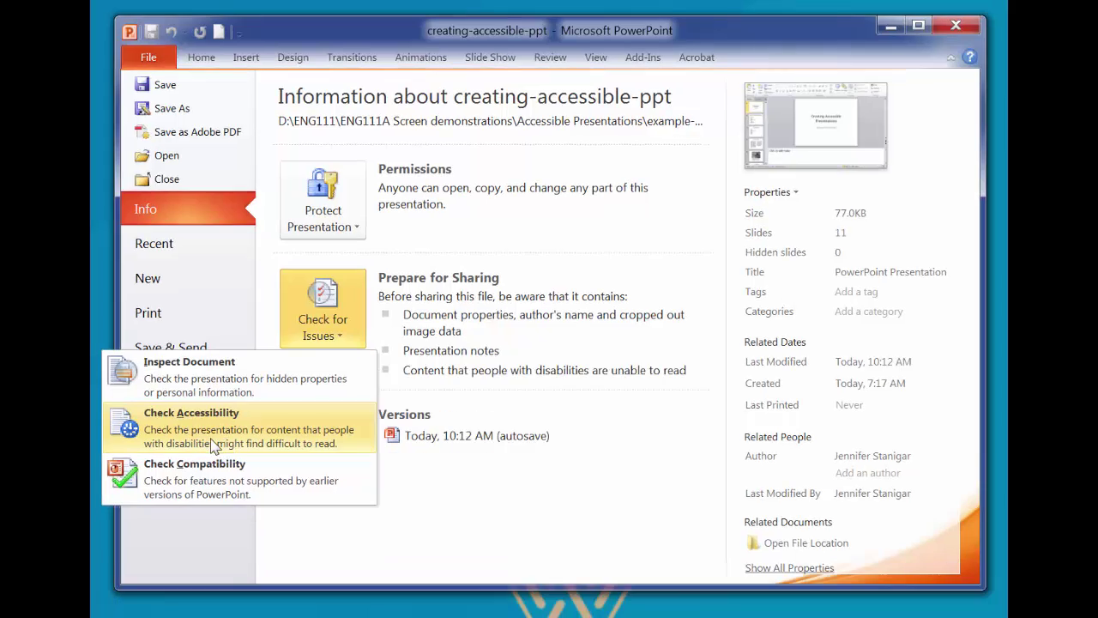
click(214, 438)
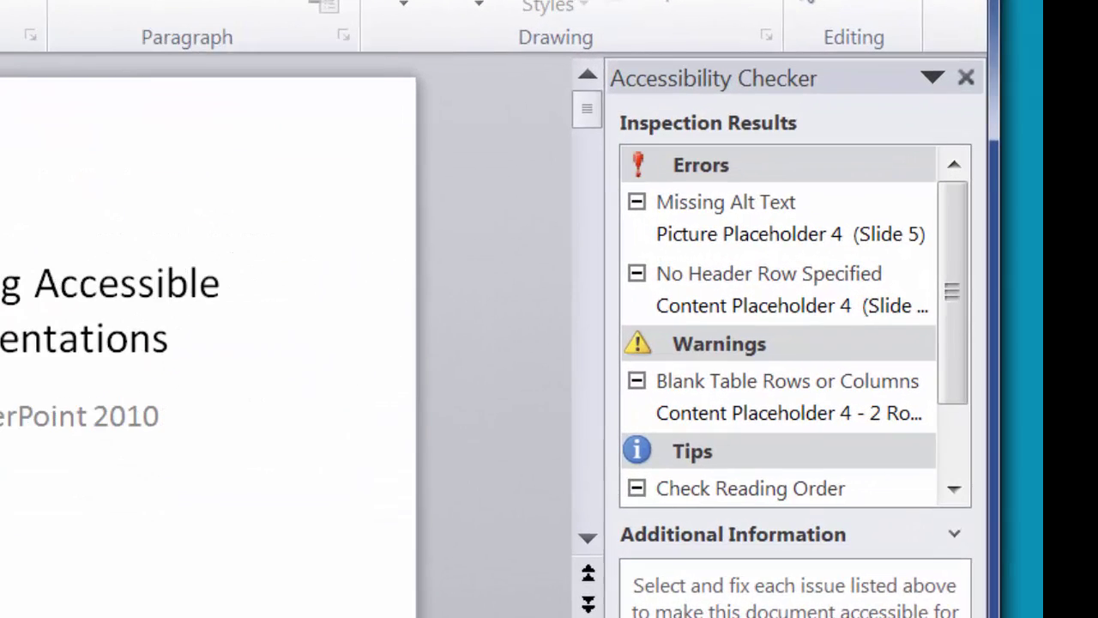
Inspect the missing alt text error on slide 5 and read how to fix the table's unspecified header row.
click(798, 234)
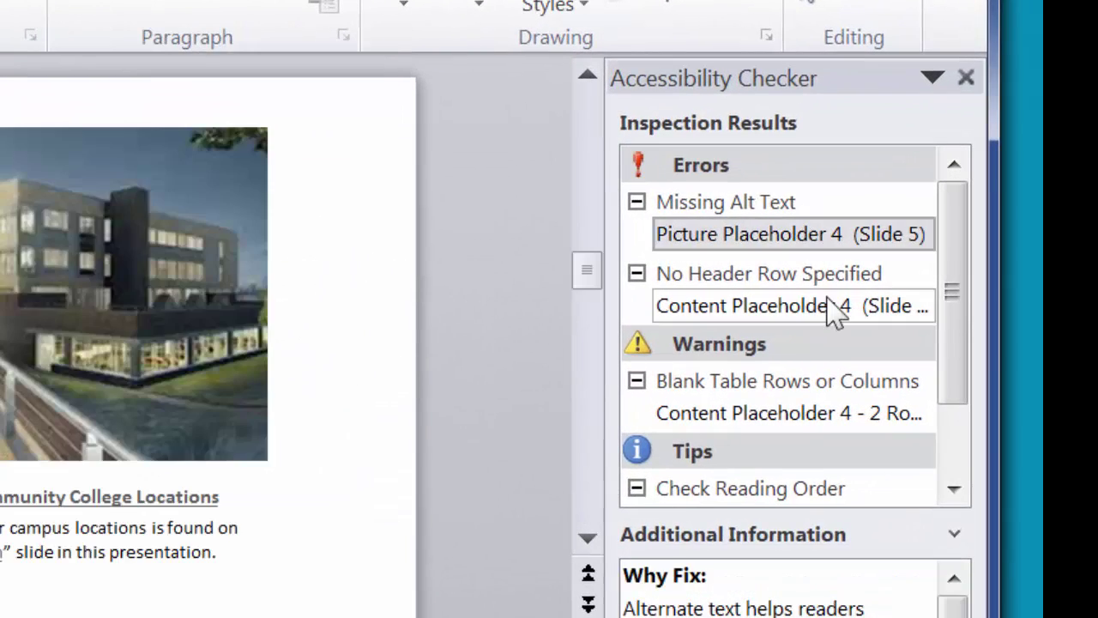
click(836, 310)
mouse_move(956, 502)
mouse_down()
mouse_move(950, 455)
mouse_move(942, 489)
mouse_up()
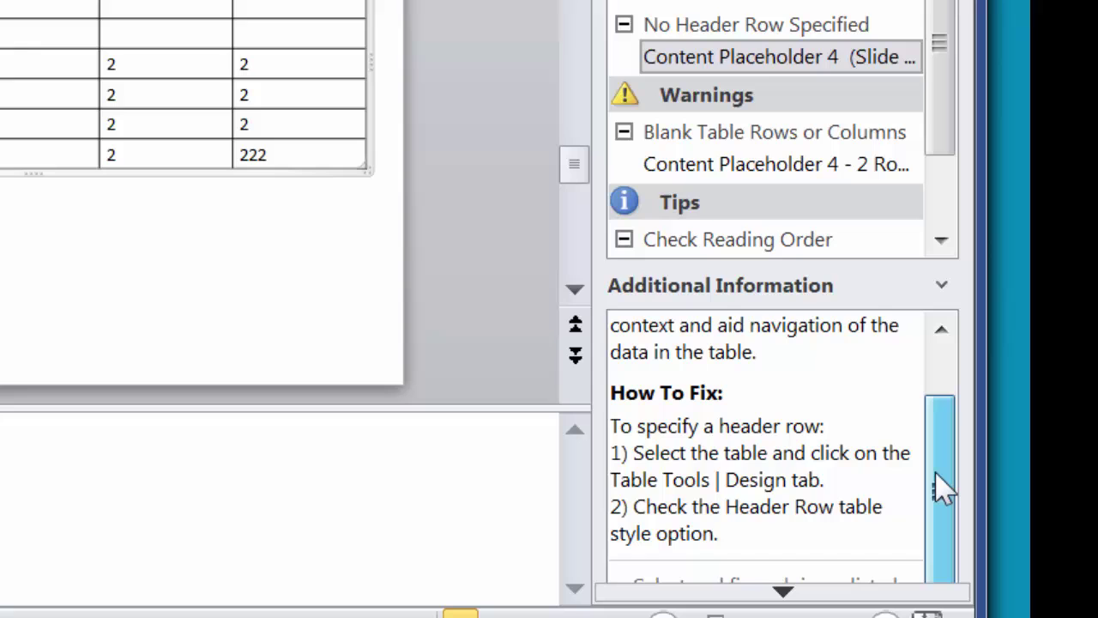
drag(941, 489, 943, 496)
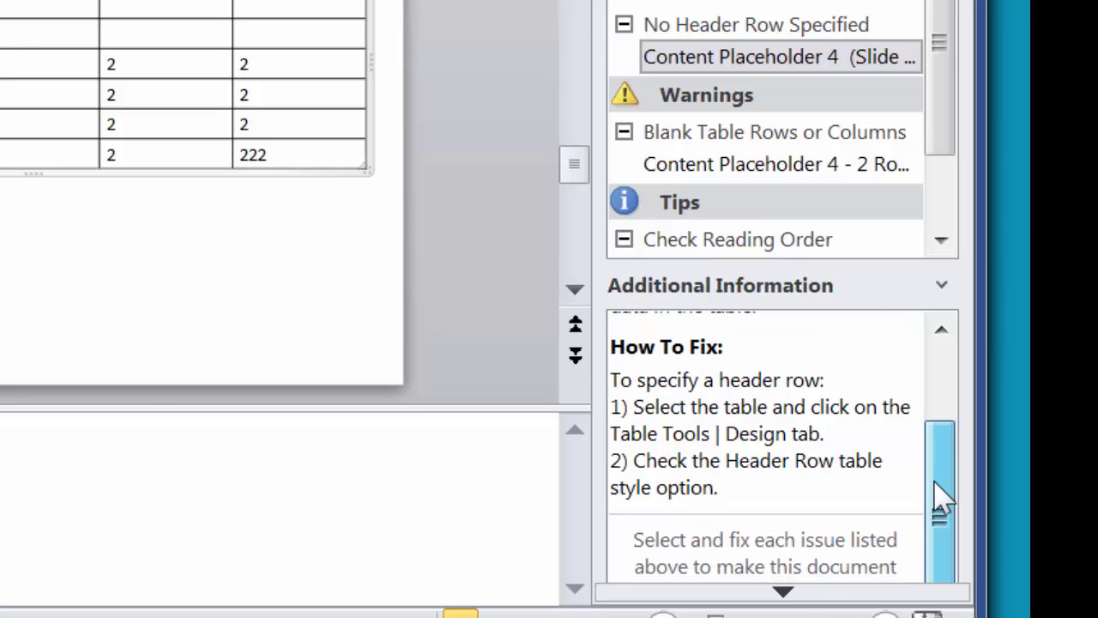